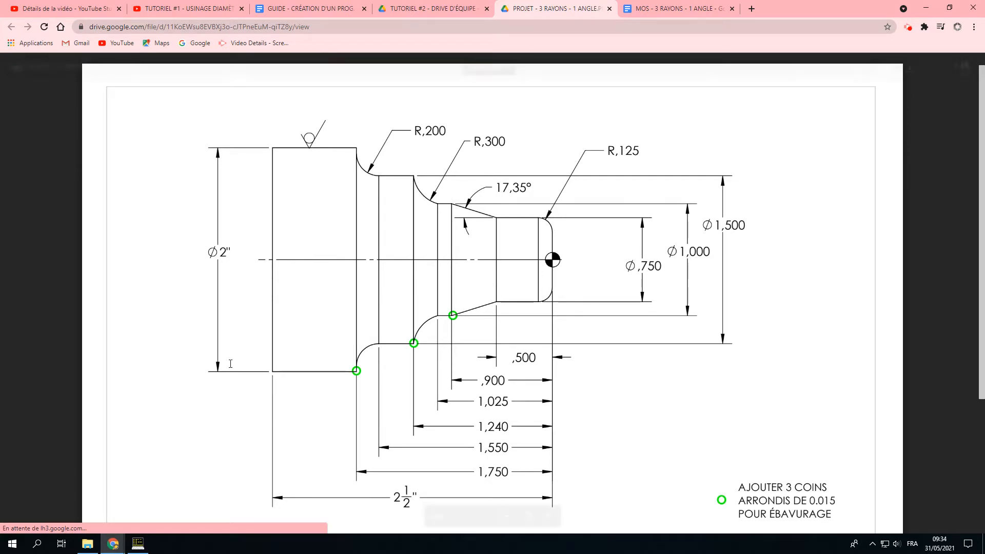
Switch to the T-Plus program editor and arrange it side by side with the part drawing.
{"action": "left_click", "coordinate": [139, 545]}
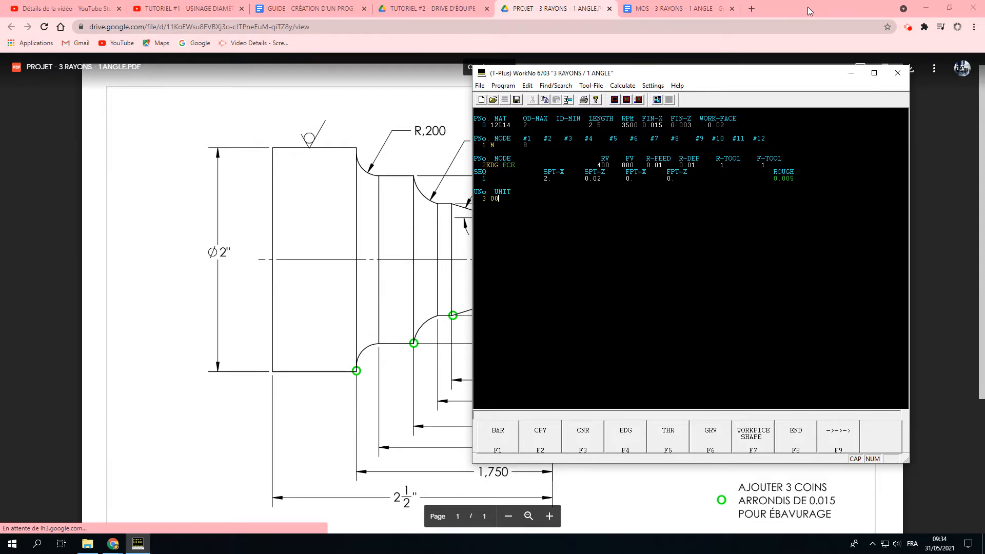
{"action": "left_click_drag", "start_coordinate": [807, 7], "coordinate": [2, 48]}
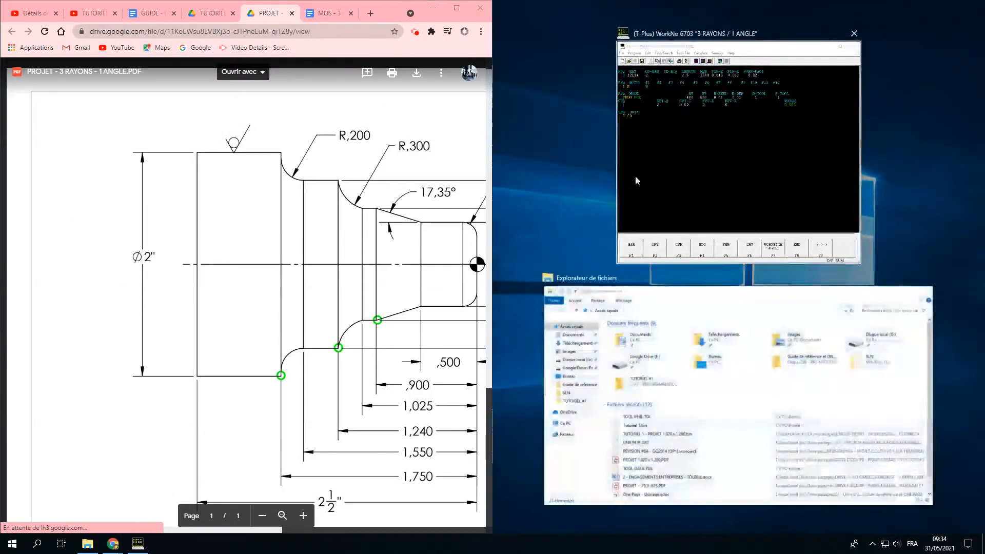
{"action": "left_click", "coordinate": [635, 175]}
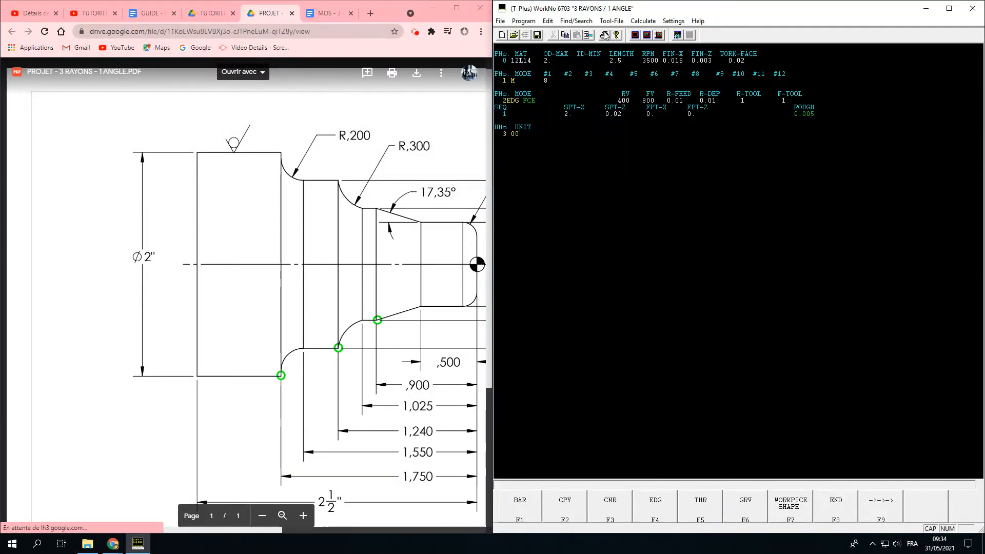
Open the Top shape preview, dock it above the program listing and enlarge its height.
{"action": "left_click", "coordinate": [635, 35]}
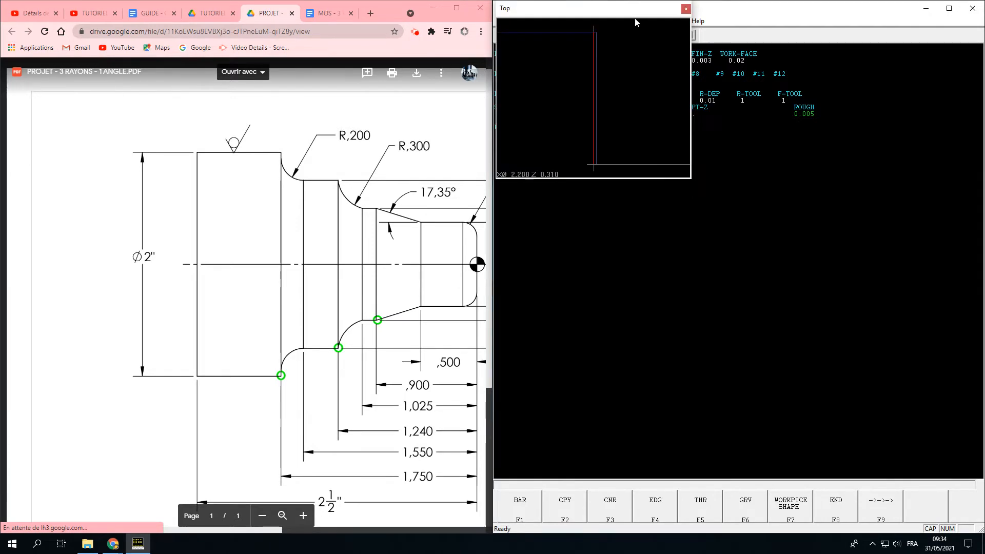
{"action": "left_click_drag", "start_coordinate": [637, 16], "coordinate": [689, 124]}
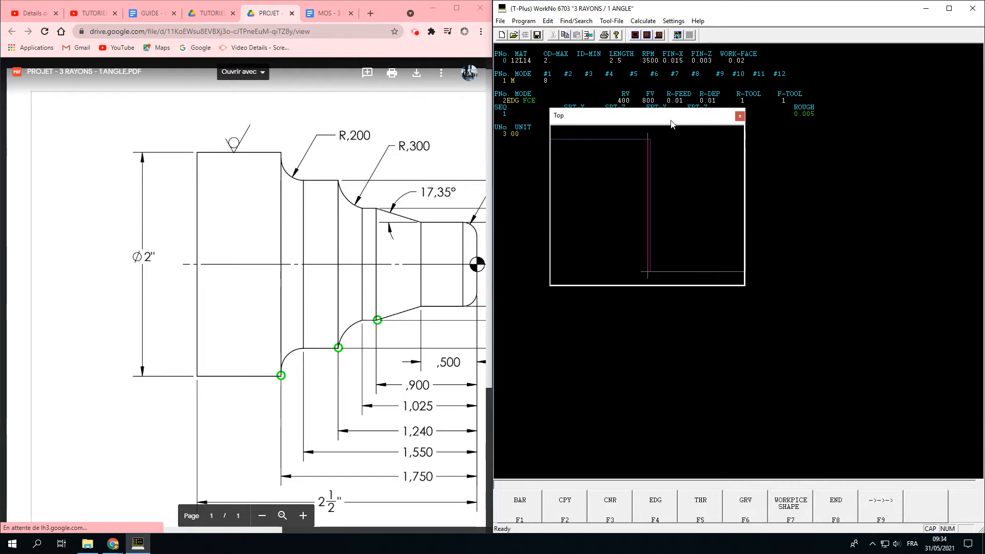
{"action": "left_click_drag", "start_coordinate": [672, 123], "coordinate": [722, 44]}
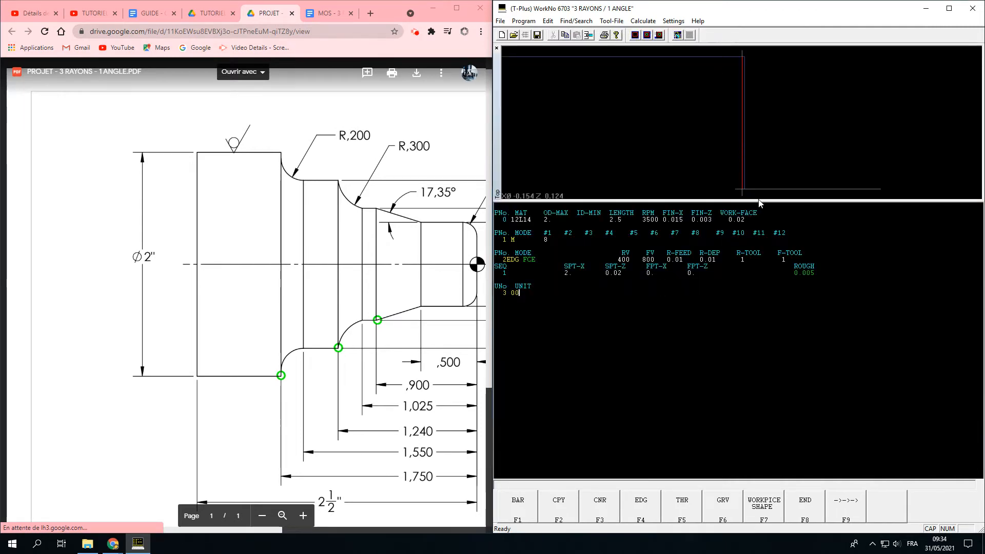
{"action": "left_click_drag", "start_coordinate": [760, 200], "coordinate": [760, 231]}
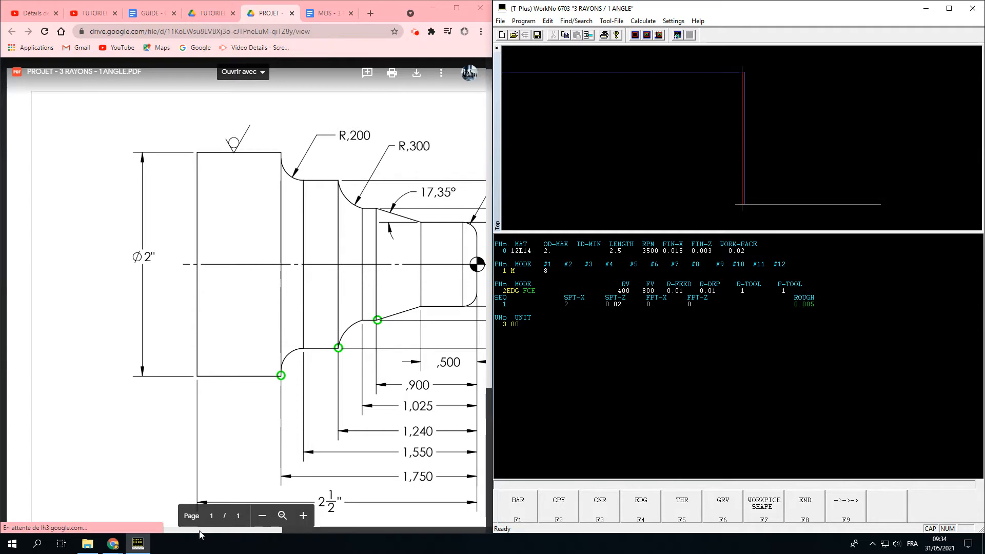
Add a BAR OUT unit as process 3 with cutting pattern #1, infeed point X 2 and infeed point Z 0.
{"action": "left_click_drag", "start_coordinate": [202, 531], "coordinate": [290, 534]}
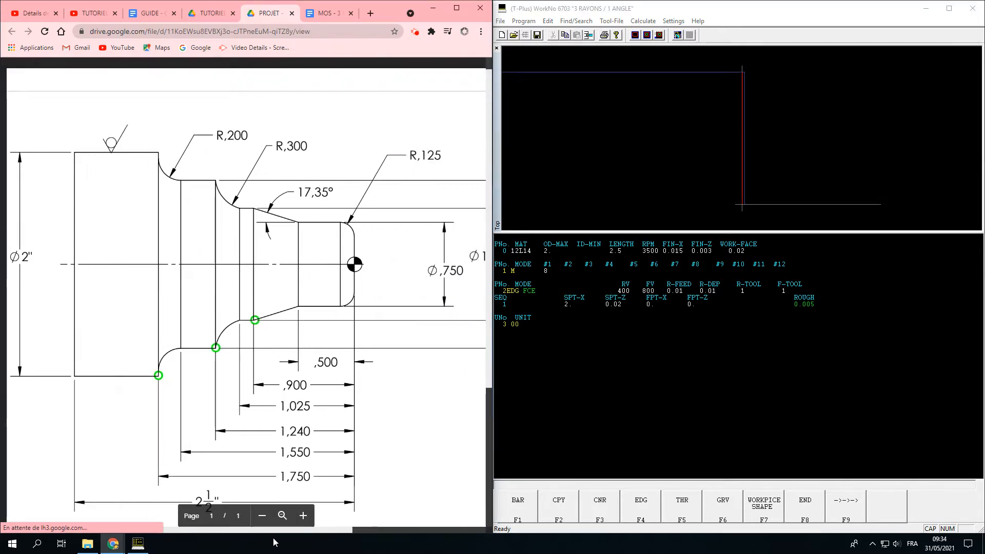
{"action": "left_click", "coordinate": [521, 322]}
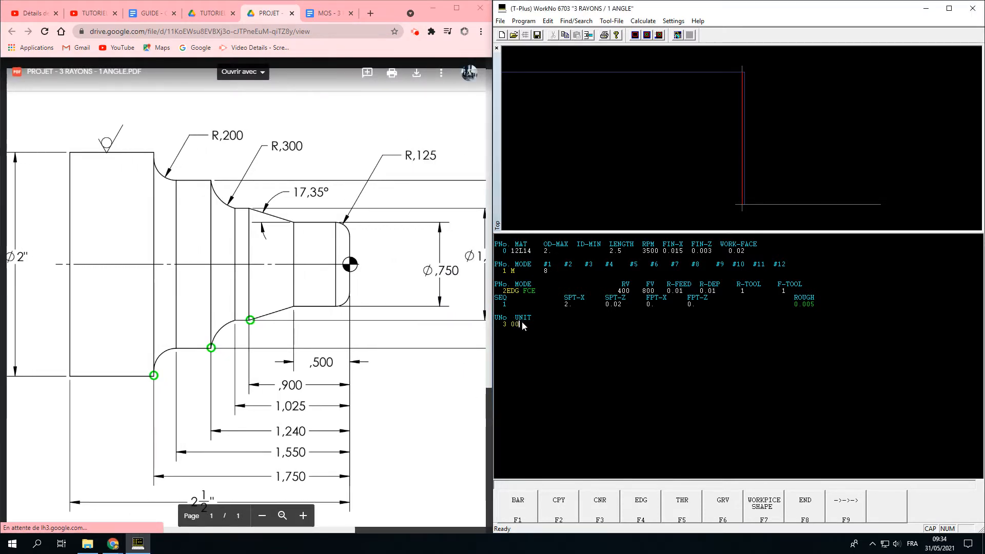
{"action": "left_click", "coordinate": [516, 507]}
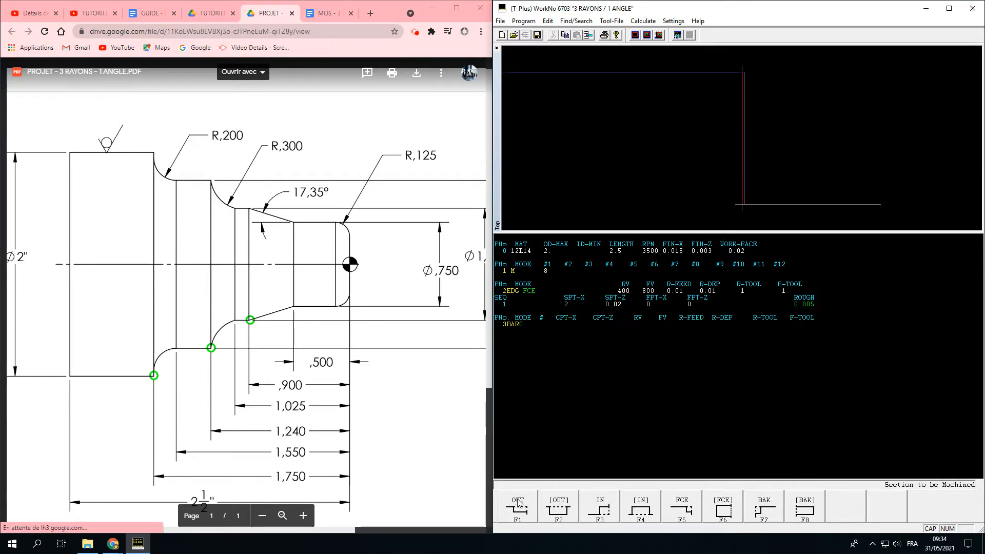
{"action": "left_click", "coordinate": [519, 505]}
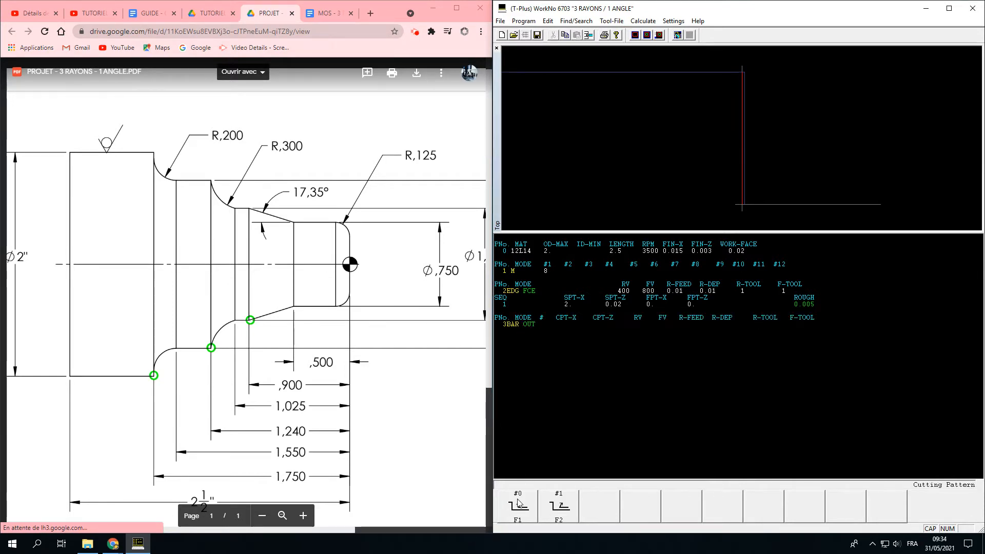
{"action": "left_click", "coordinate": [558, 508]}
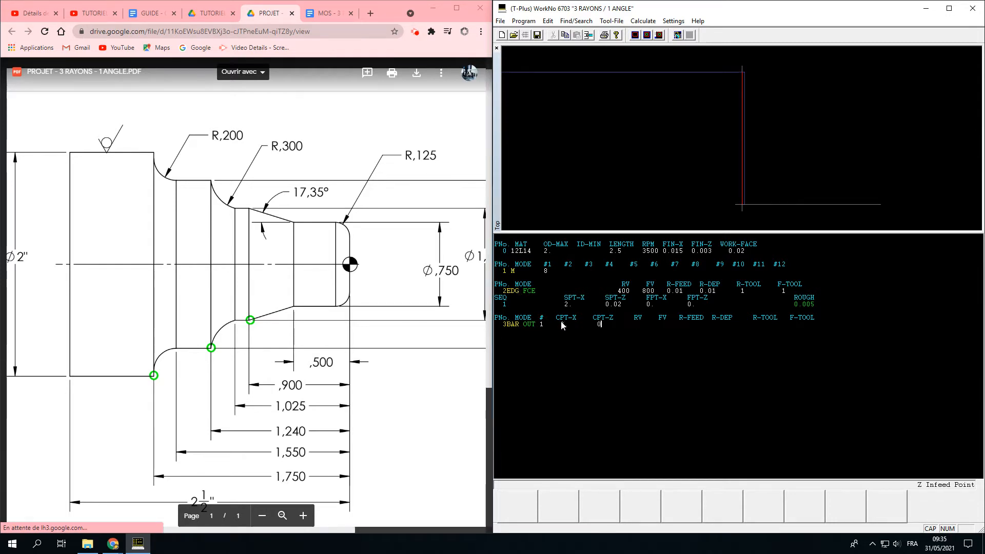
{"action": "type", "text": "0"}
{"action": "key", "text": "Return"}
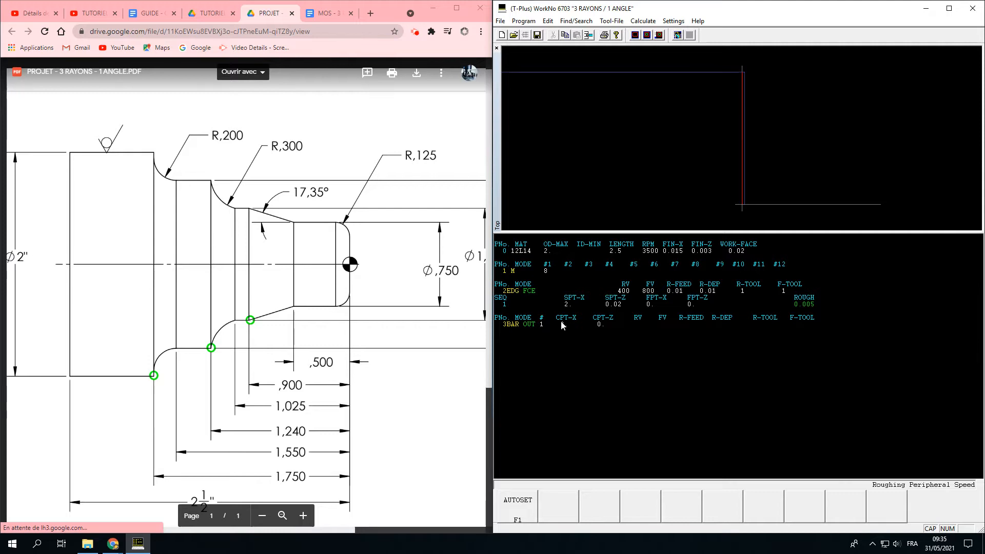
Set the BAR unit's roughing speed to 400, finishing speed to 800, roughing feed to 0.010 and depth per pass to 0.050.
{"action": "type", "text": "400"}
{"action": "key", "text": "Return"}
{"action": "type", "text": "800"}
{"action": "key", "text": "Return"}
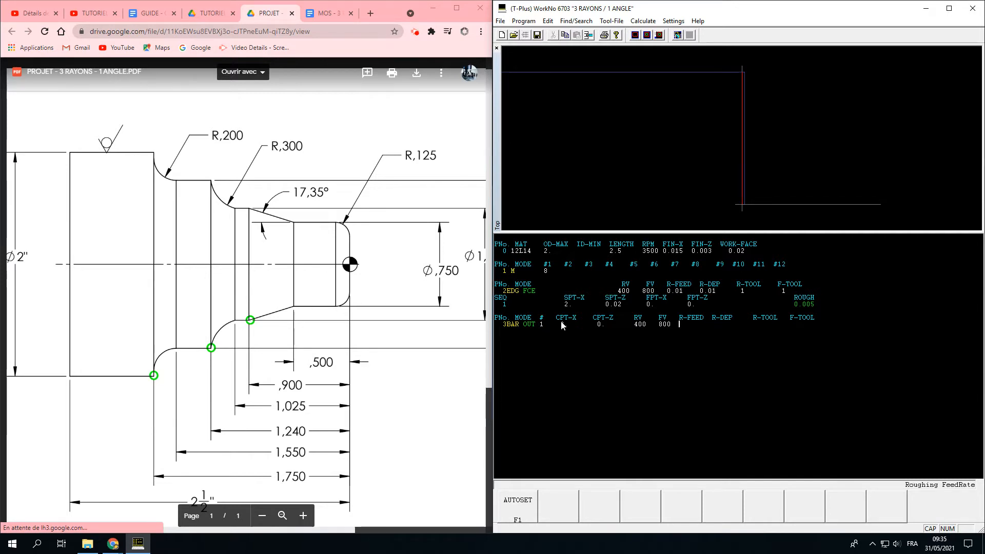
{"action": "type", "text": "0.010"}
{"action": "key", "text": "Return"}
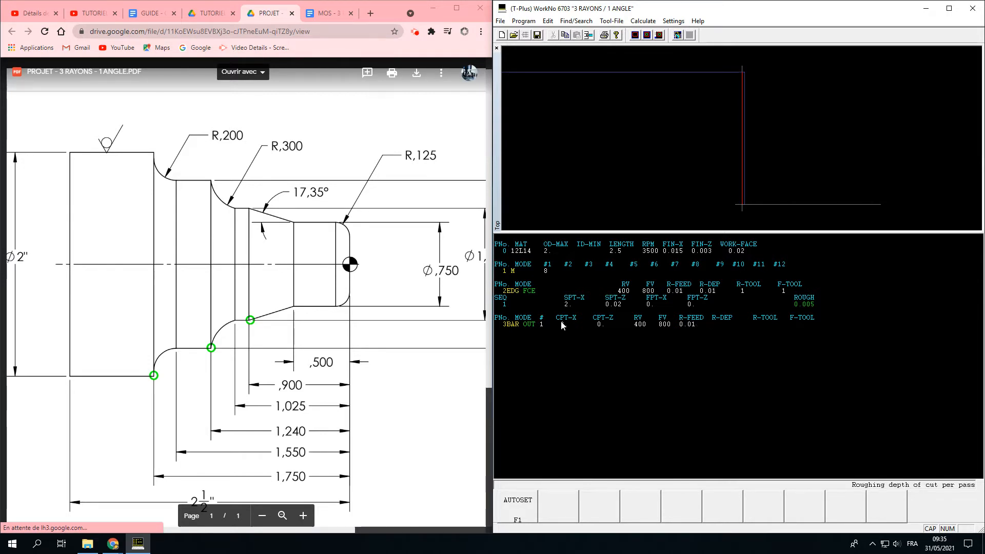
{"action": "type", "text": "0.050"}
{"action": "key", "text": "Return"}
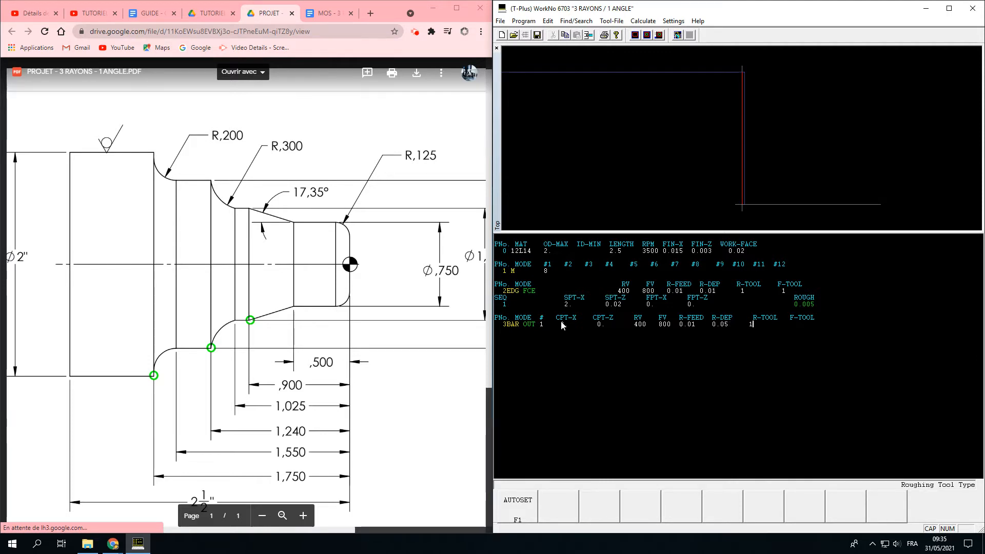
Assign tool 1 for roughing and tool 3 for finishing in the BAR unit.
{"action": "type", "text": "1"}
{"action": "key", "text": "Return"}
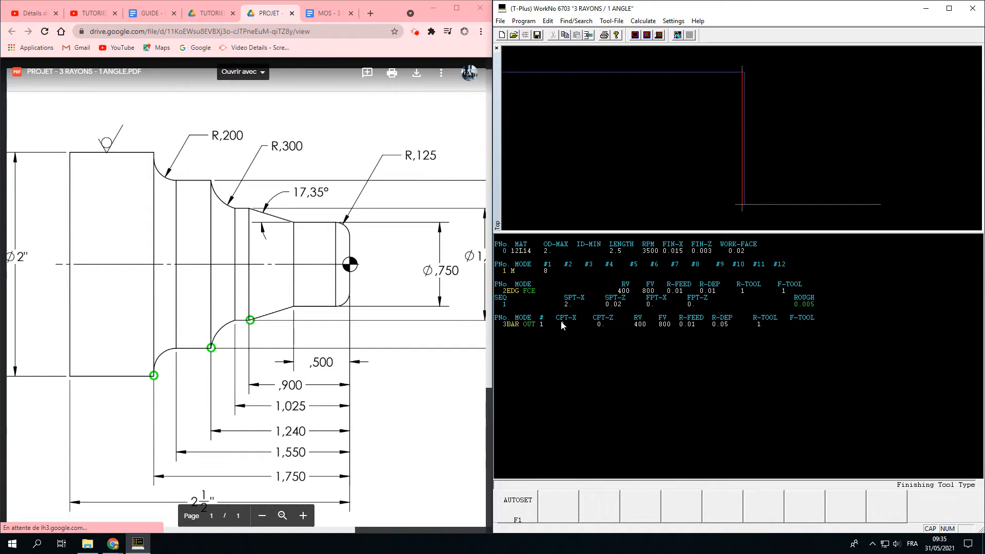
{"action": "type", "text": "3"}
{"action": "key", "text": "Return"}
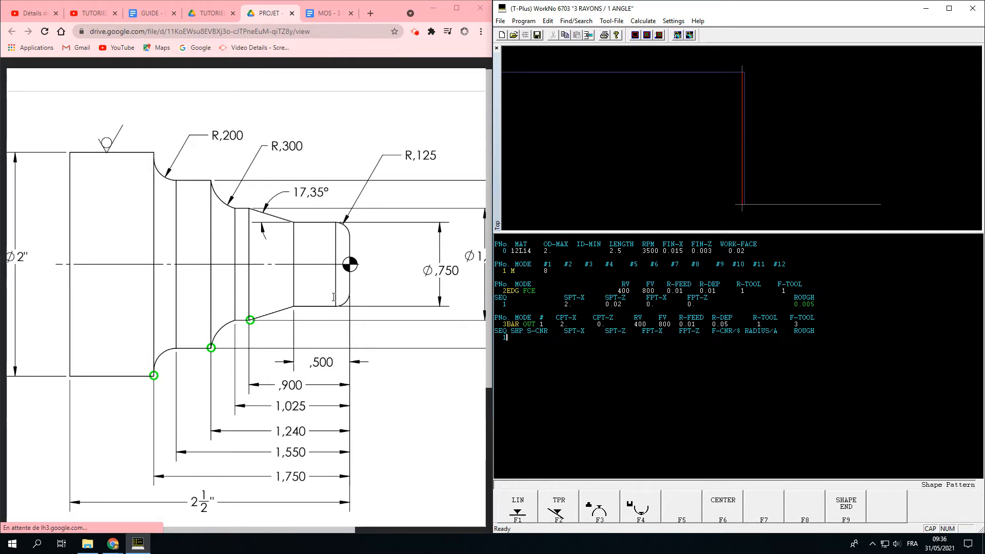
Begin sequence 1 as a convex arc without a start corner, with starting point X 0.5 and Z 0.
{"action": "scroll", "coordinate": [343, 531], "scroll_direction": "right", "scroll_amount": 3}
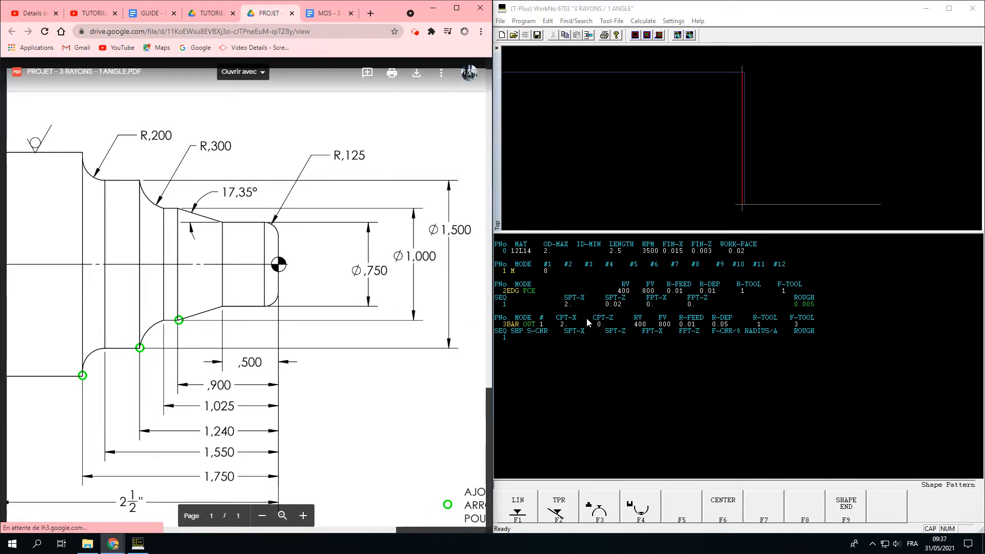
{"action": "left_click", "coordinate": [596, 509]}
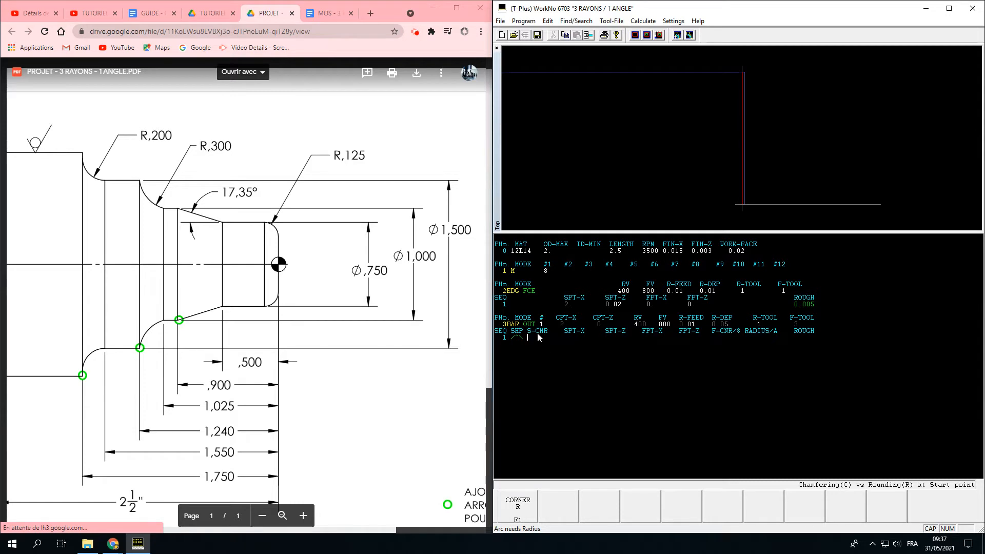
{"action": "key", "text": "Return"}
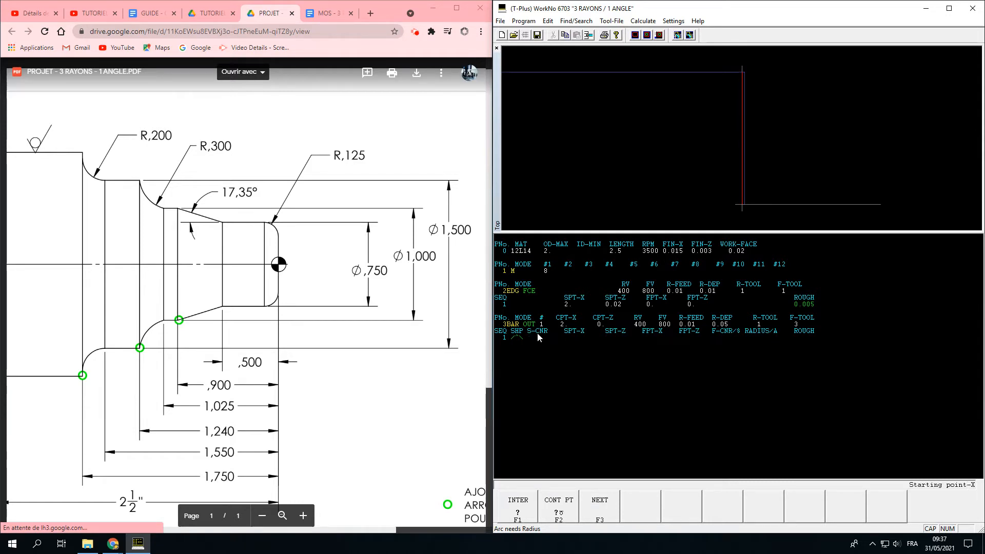
{"action": "type", "text": "0.5"}
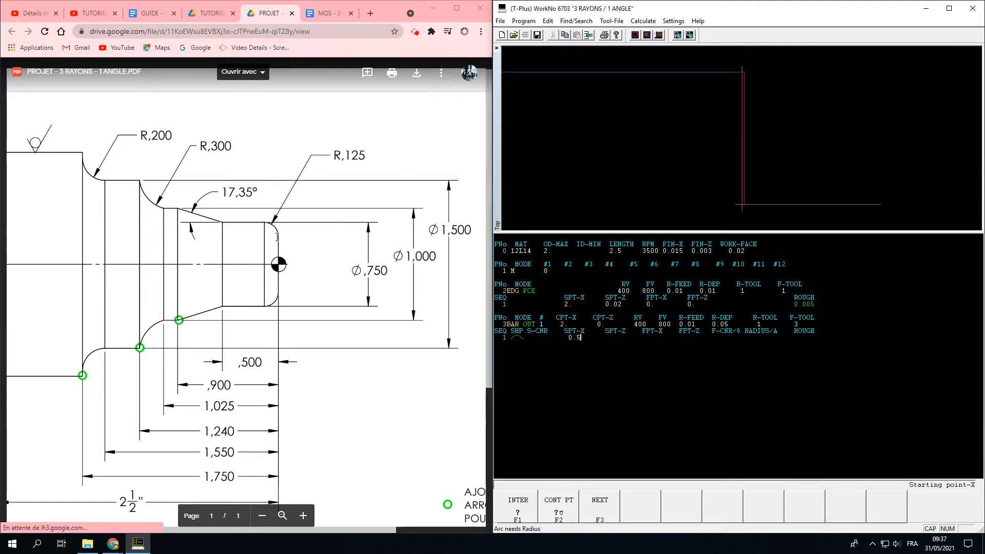
{"action": "key", "text": "Return"}
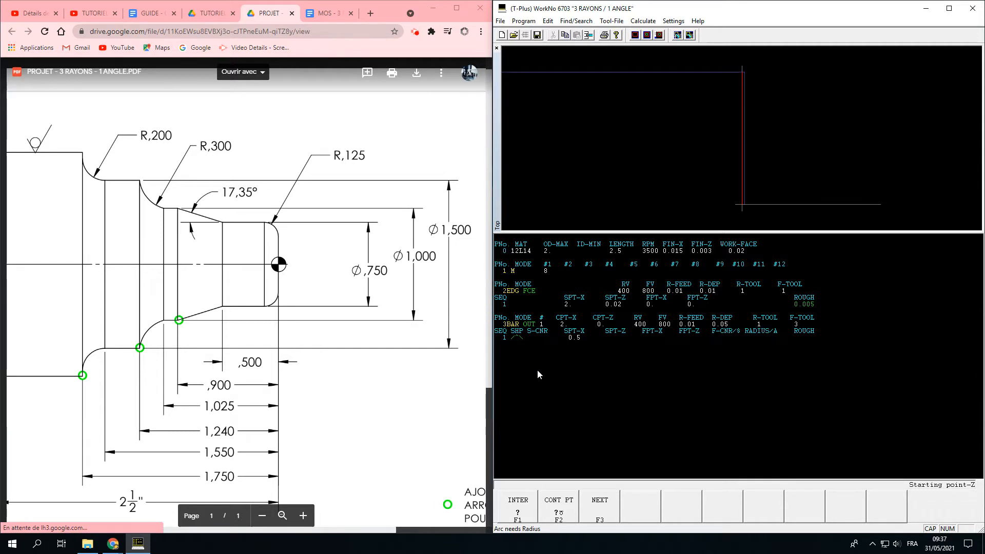
{"action": "type", "text": "0"}
{"action": "key", "text": "Return"}
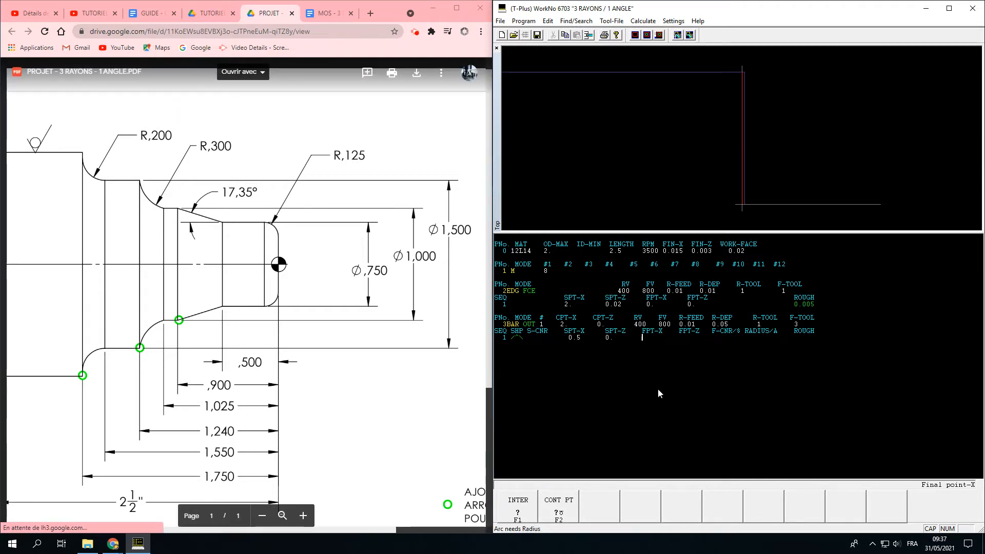
Complete the arc with final point X 0.75 and Z 0.125, no end corner, radius 0.125 and finishing feed rate 0.005.
{"action": "type", "text": "0.75"}
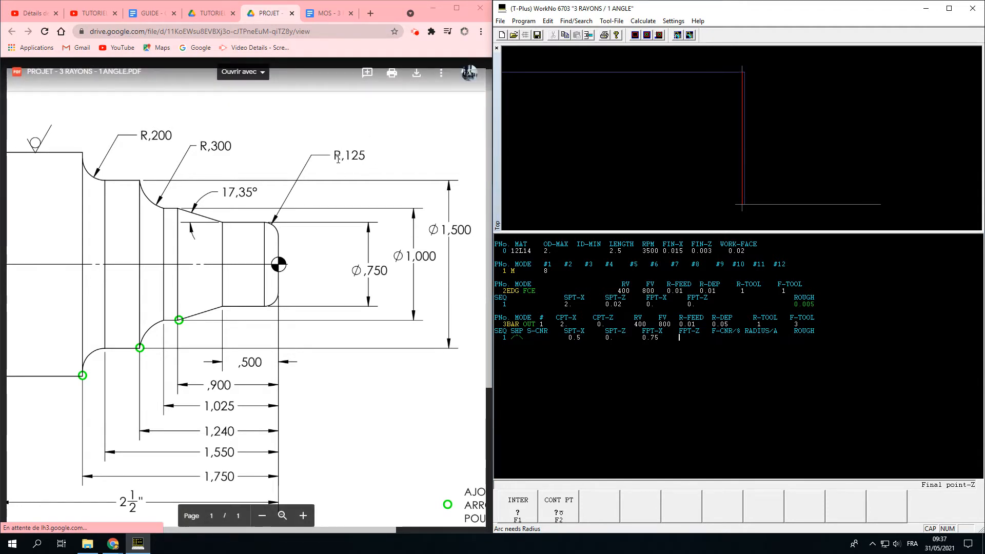
{"action": "type", "text": "0.125"}
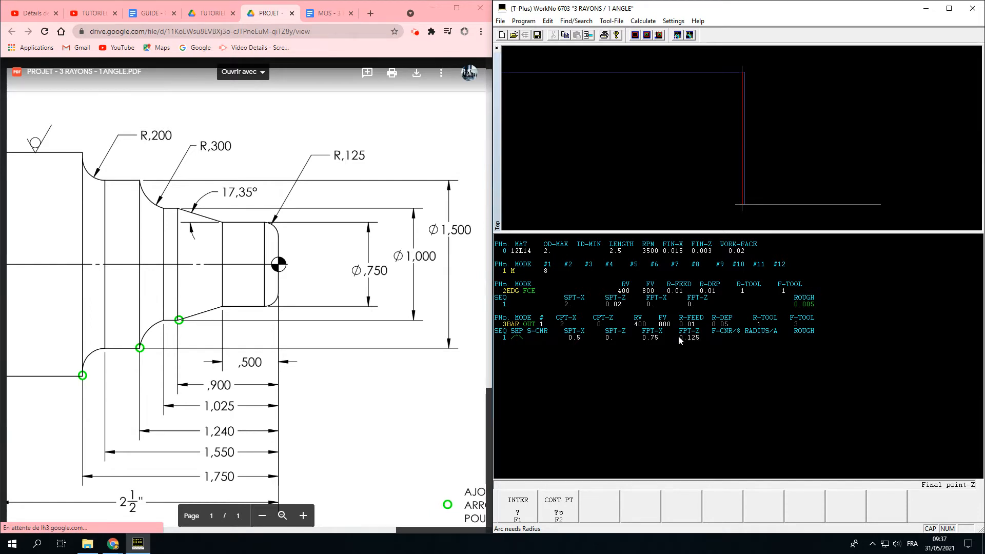
{"action": "key", "text": "Return"}
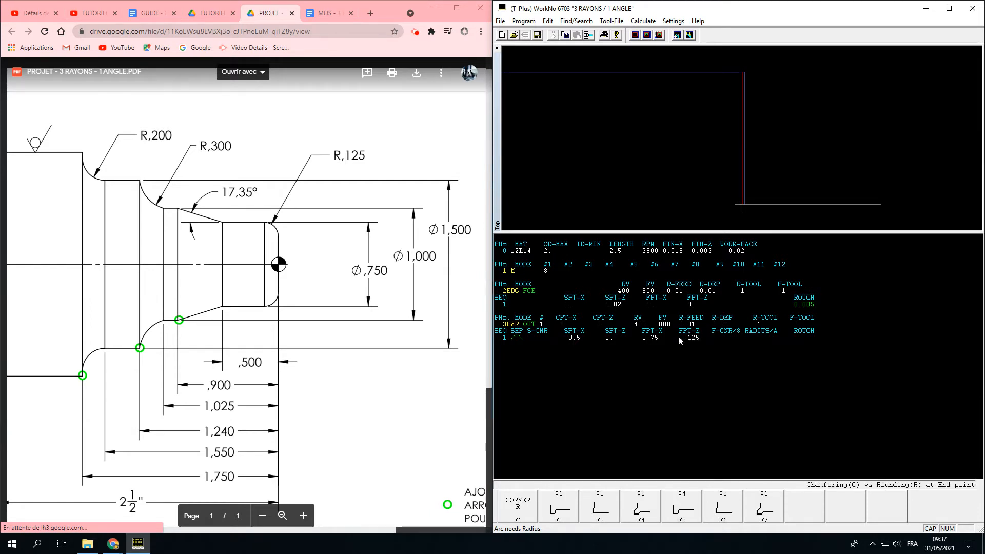
{"action": "key", "text": "Return"}
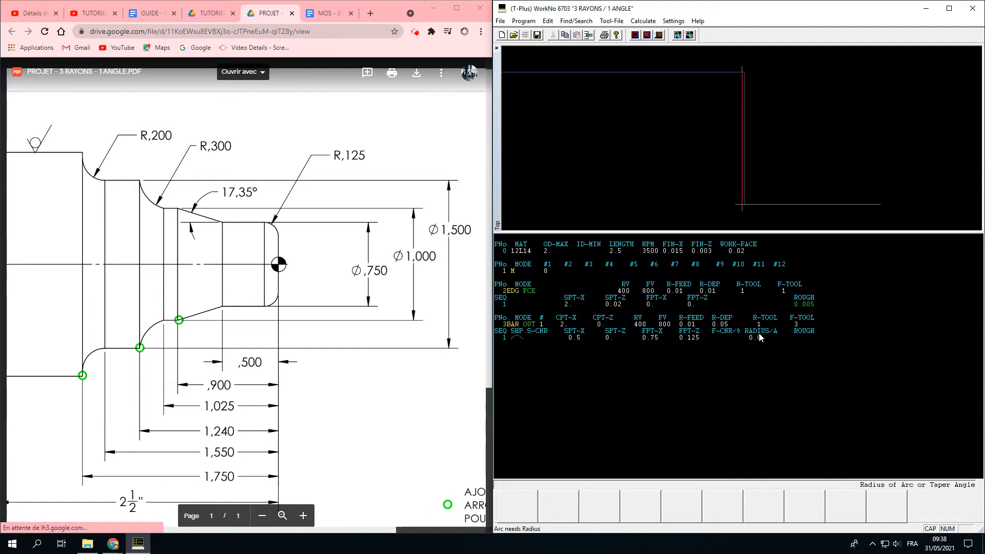
{"action": "type", "text": "125"}
{"action": "key", "text": "Return"}
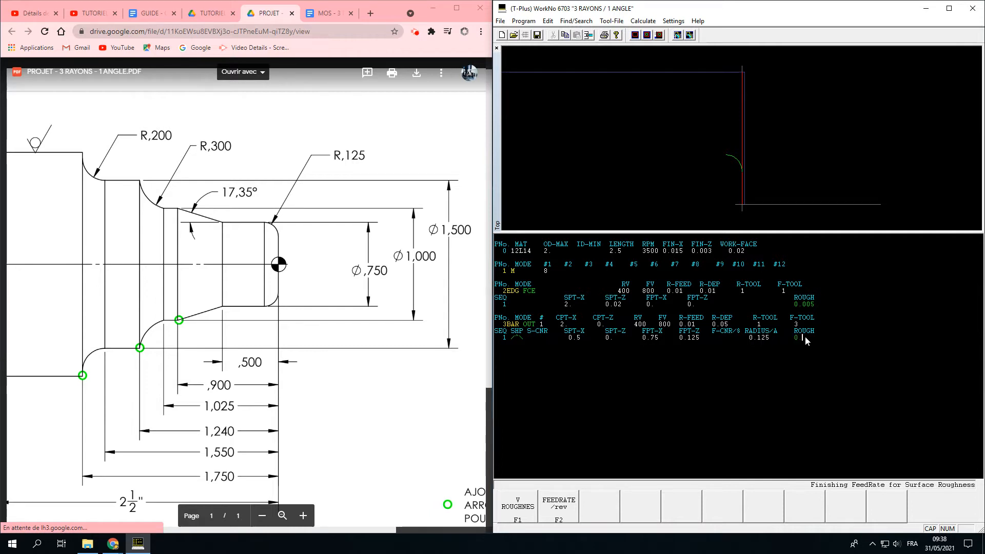
{"action": "type", "text": "0.005"}
{"action": "key", "text": "Return"}
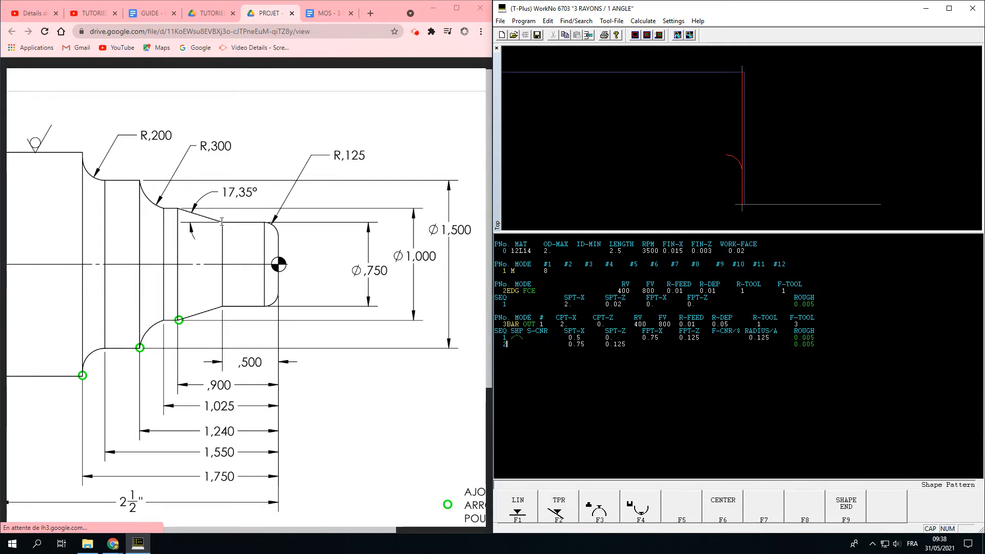
Program sequence 2 as a line to final point X 0.75, Z 0.5, without corners and with finishing feed rate 0.005.
{"action": "left_click", "coordinate": [518, 506]}
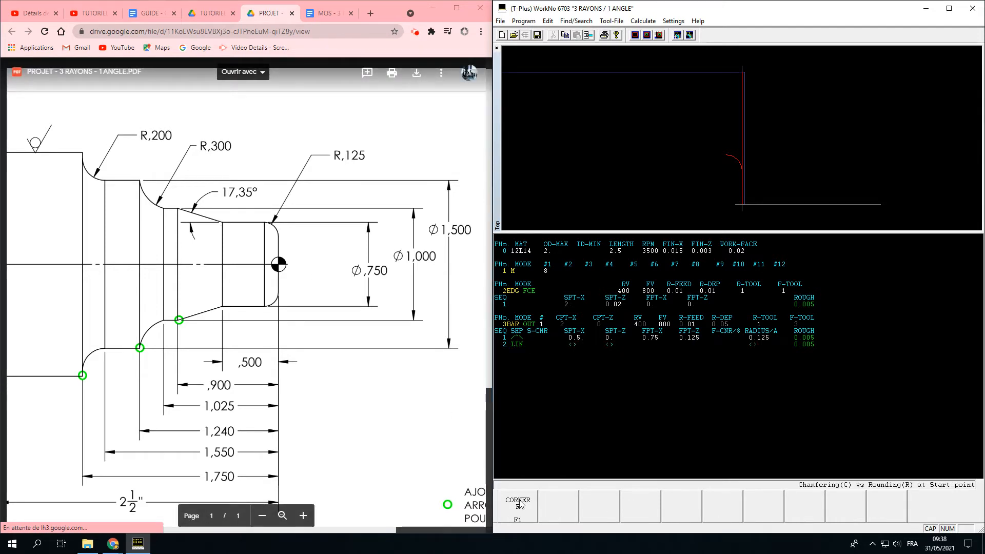
{"action": "key", "text": "Return"}
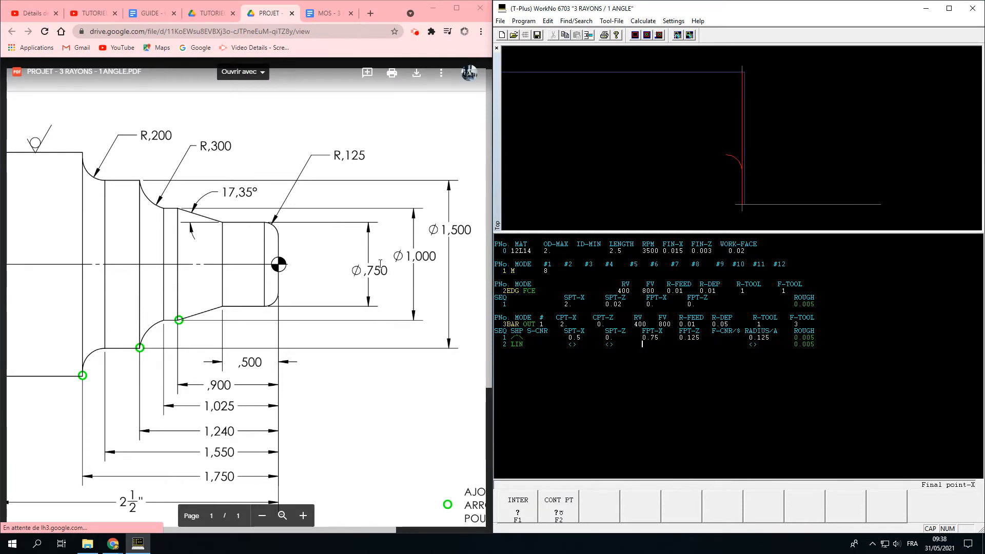
{"action": "type", "text": "0"}
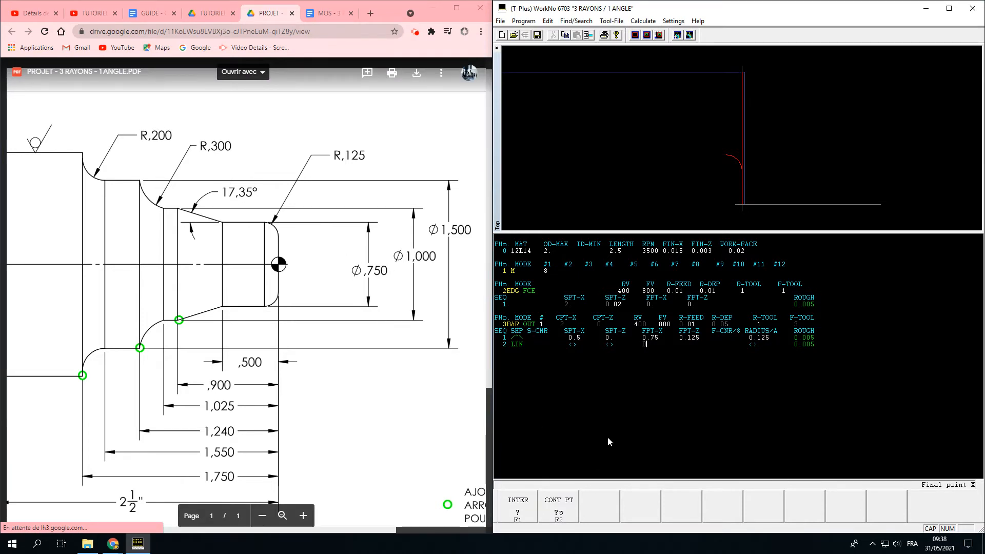
{"action": "type", "text": ".75"}
{"action": "key", "text": "Return"}
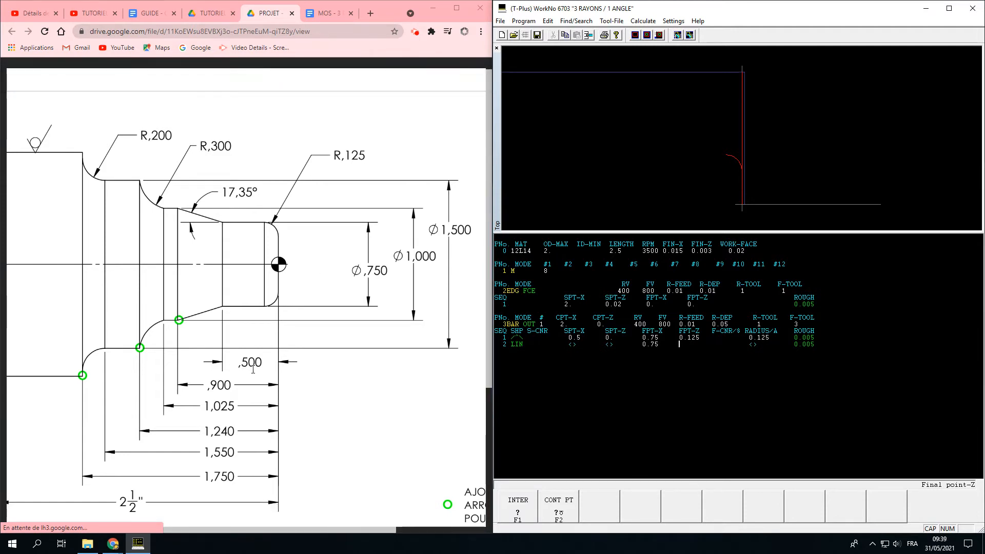
{"action": "type", "text": "0."}
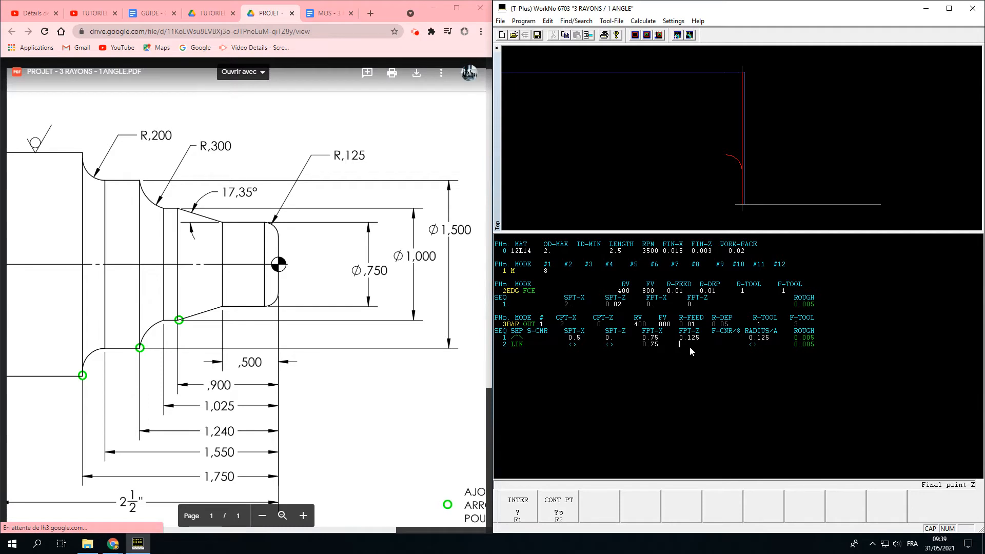
{"action": "type", "text": "5"}
{"action": "key", "text": "Return"}
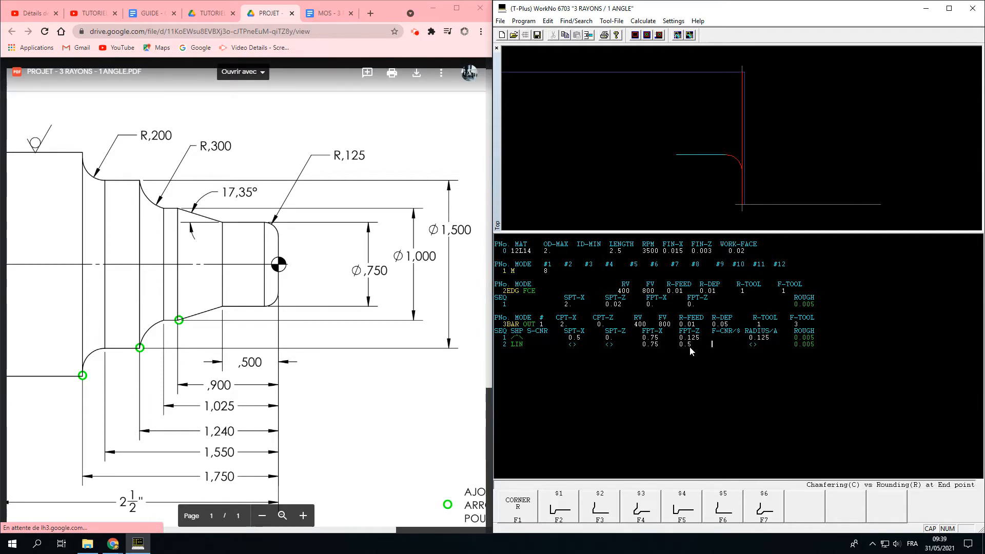
{"action": "key", "text": "Return"}
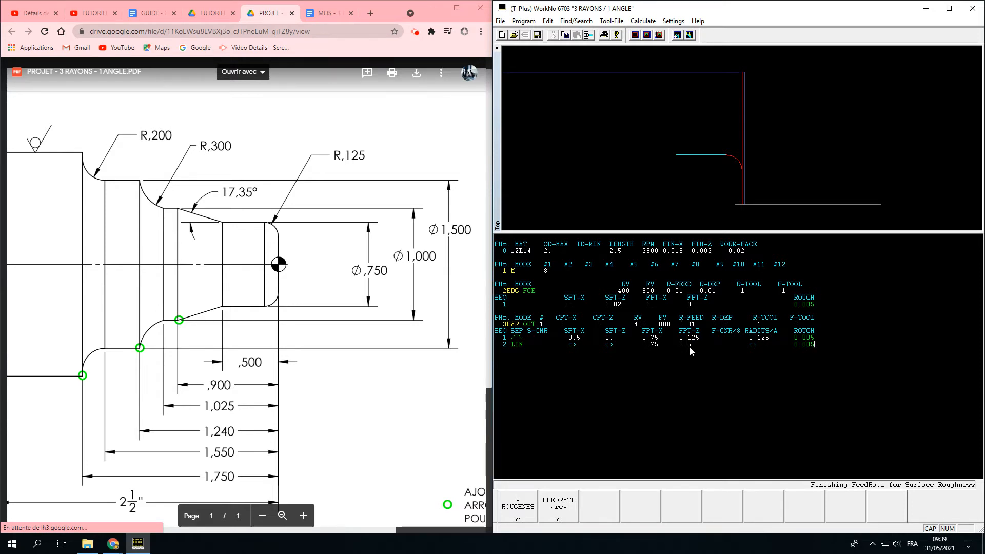
{"action": "key", "text": "Return"}
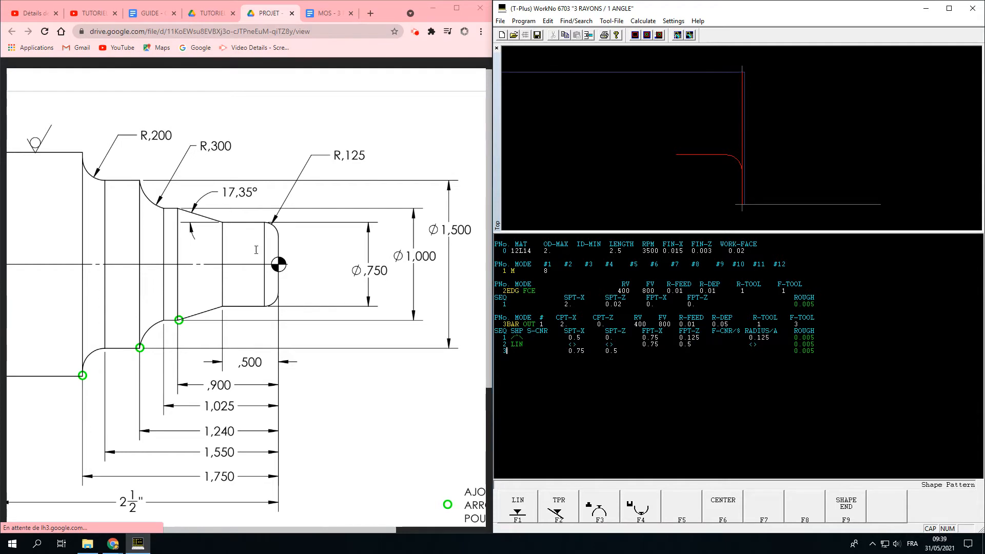
Define sequence 3 as a taper from X 0.75, Z 0.5 to X 1, Z 0.9, without start or end corners.
{"action": "left_click", "coordinate": [560, 505]}
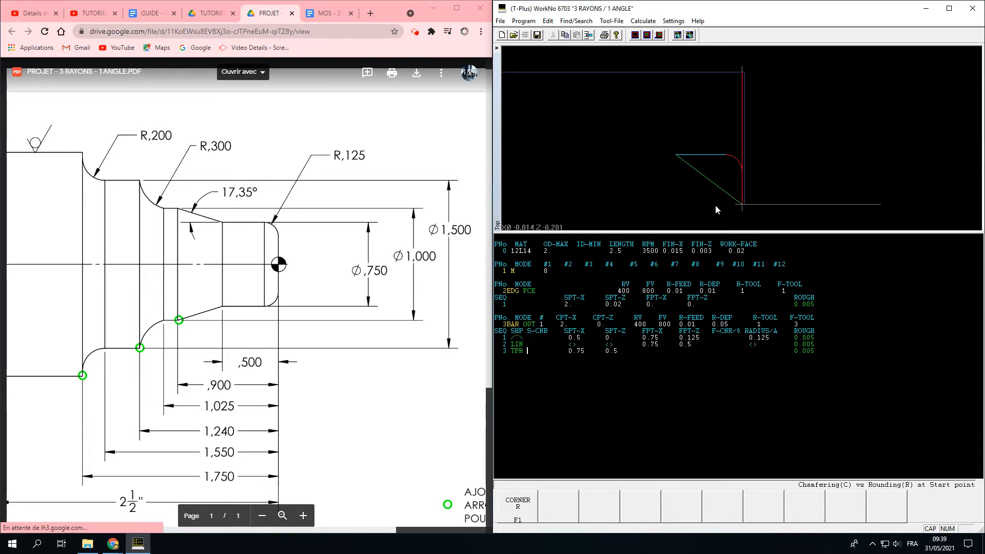
{"action": "key", "text": "Return"}
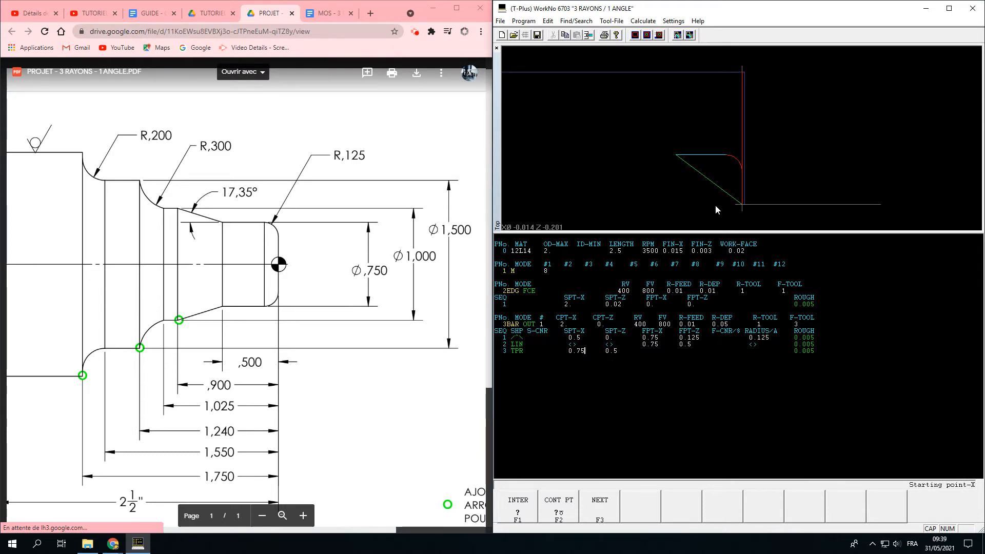
{"action": "key", "text": "Return"}
{"action": "key", "text": "Return"}
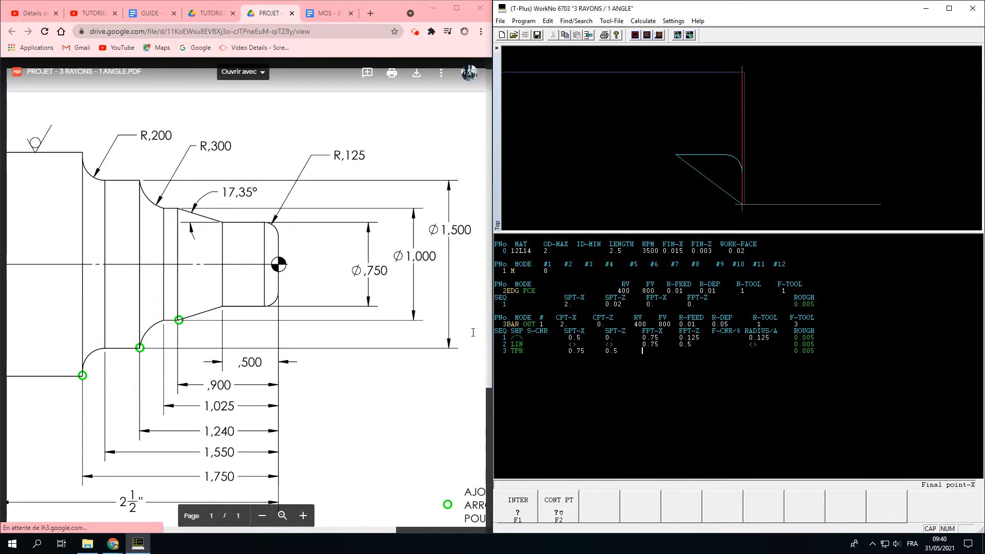
{"action": "type", "text": "1."}
{"action": "key", "text": "Return"}
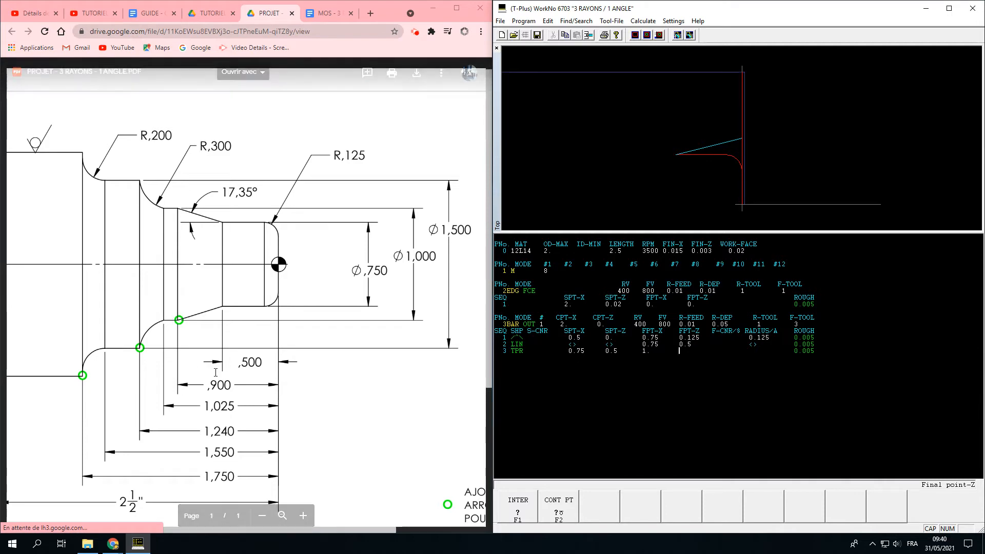
{"action": "type", "text": "0.9"}
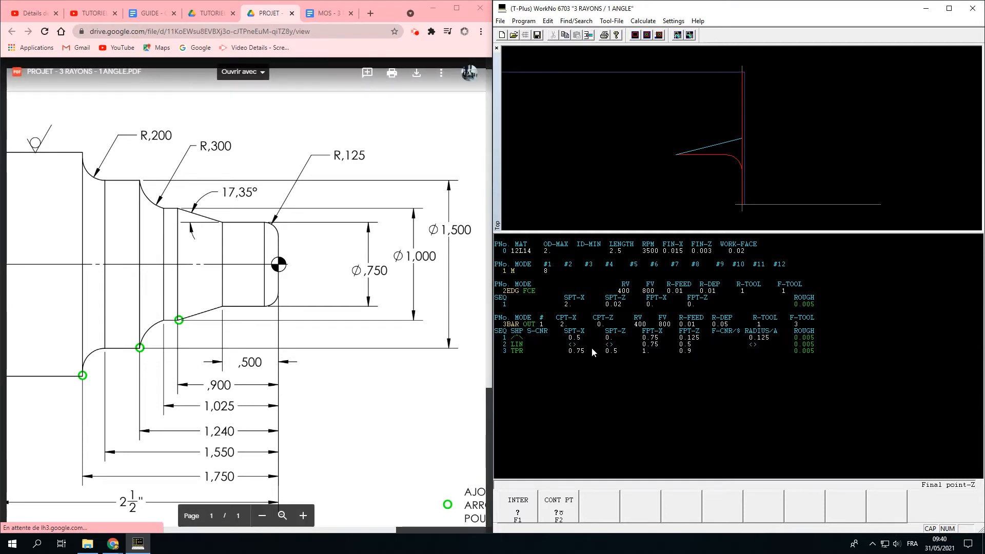
{"action": "key", "text": "Return"}
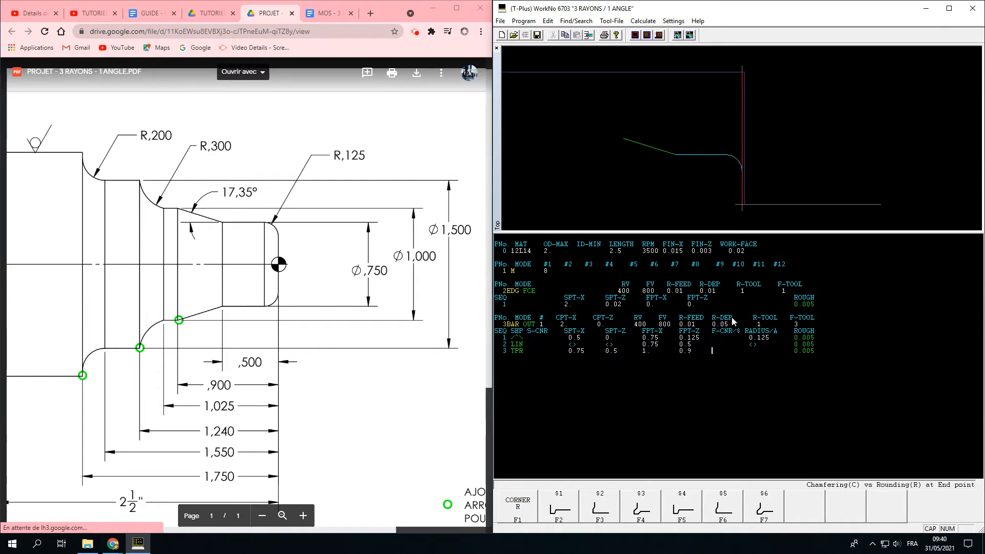
{"action": "key", "text": "Return"}
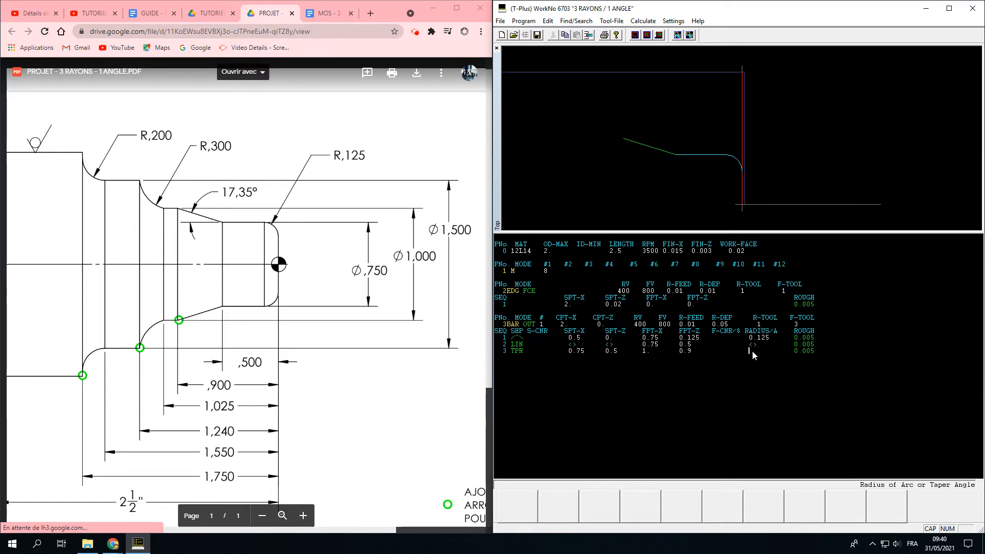
Try defining the sequence 3 taper by its 17.35 angle, replacing the final point Z with the unknown marker (?).
{"action": "left_click", "coordinate": [691, 350]}
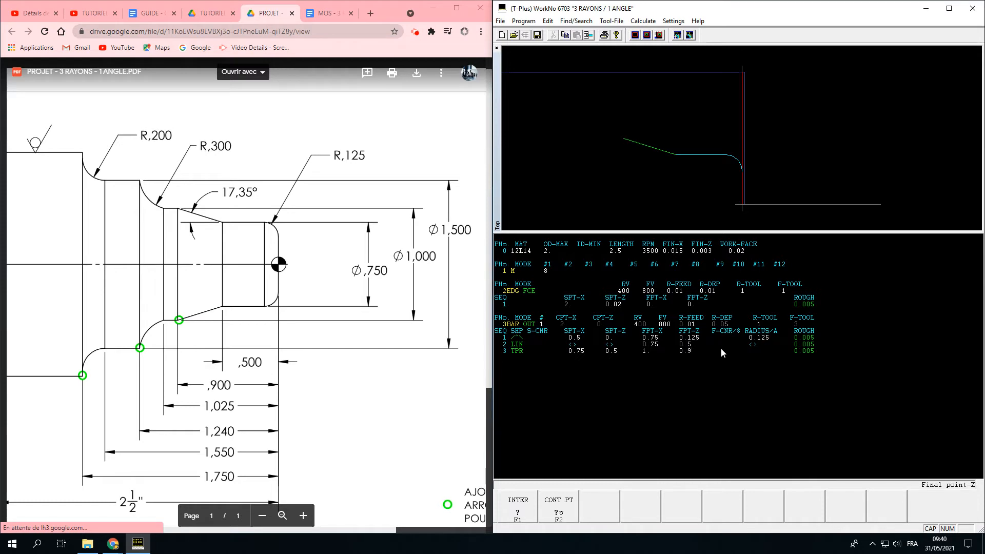
{"action": "key", "text": "BackSpace"}
{"action": "key", "text": "BackSpace"}
{"action": "key", "text": "BackSpace"}
{"action": "key", "text": "Return"}
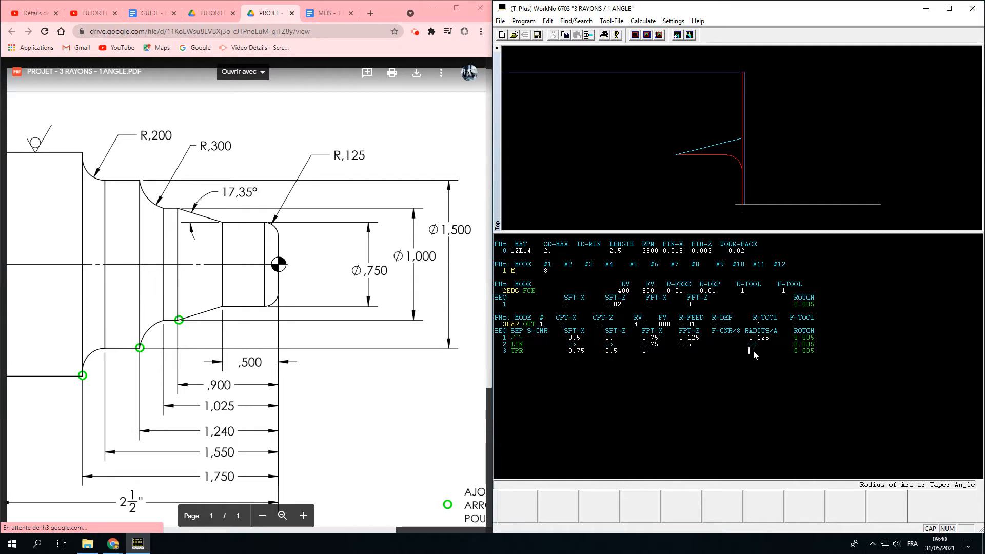
{"action": "type", "text": "17.35"}
{"action": "key", "text": "Return"}
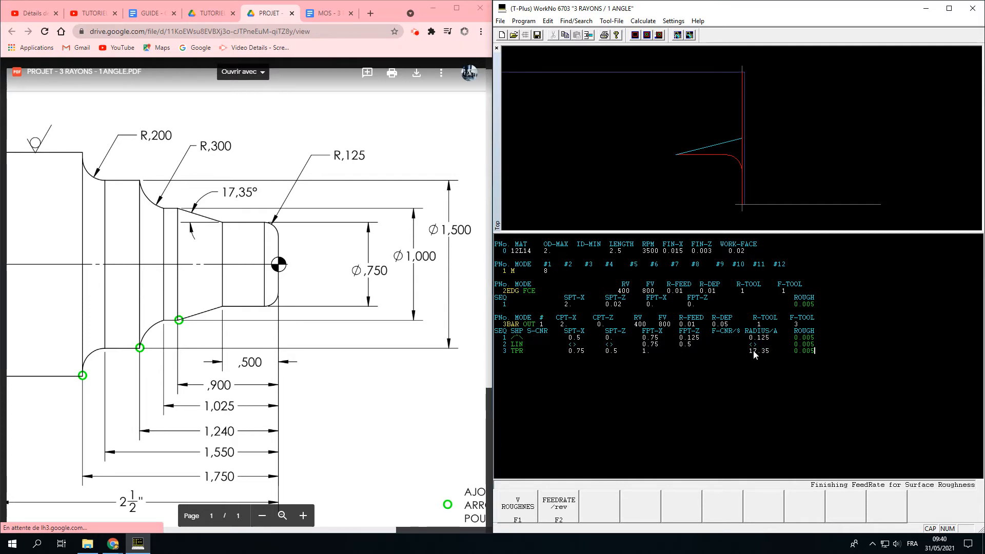
{"action": "left_click", "coordinate": [682, 352]}
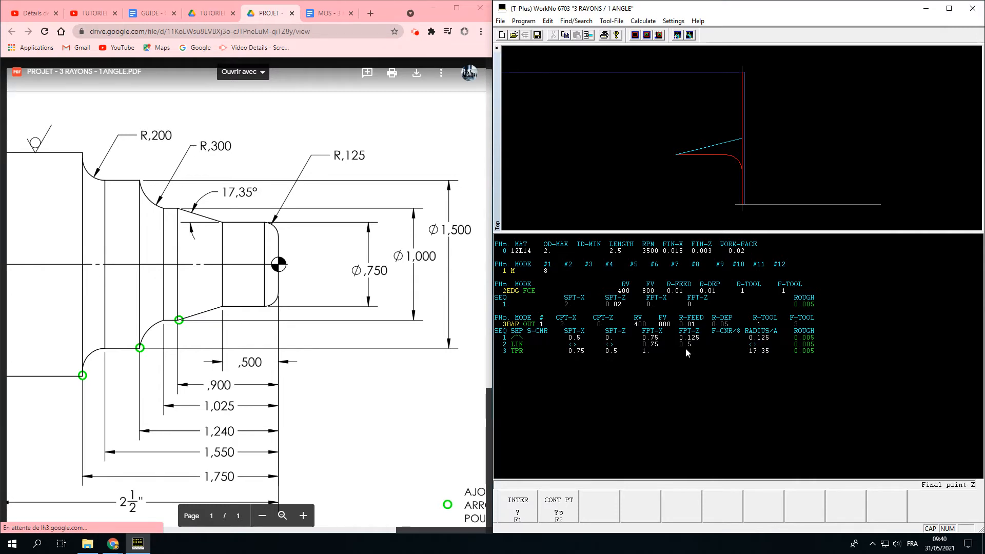
{"action": "left_click", "coordinate": [519, 510]}
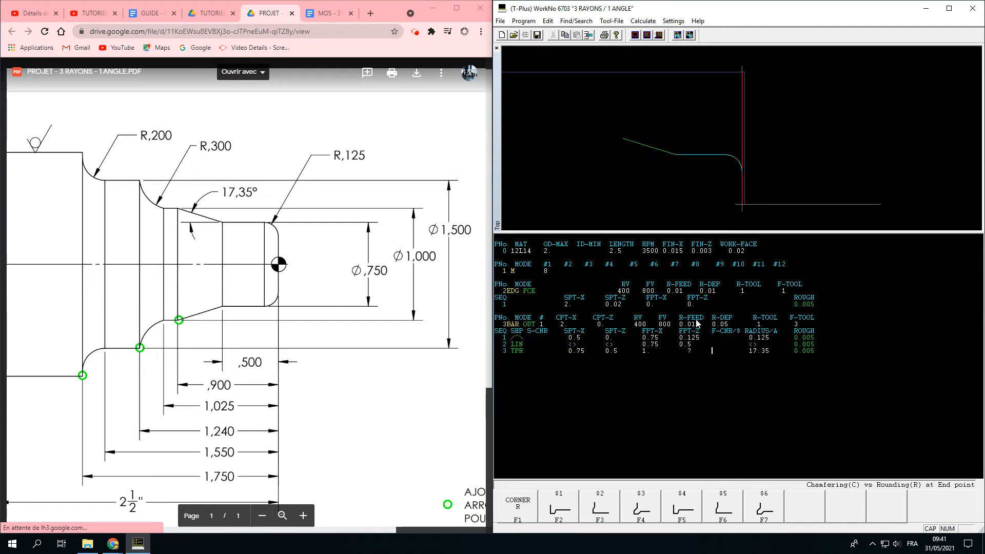
Remove the taper angle from sequence 3, set its final point Z to 0.9 and accept finishing feed rate 0.005.
{"action": "left_click", "coordinate": [756, 353]}
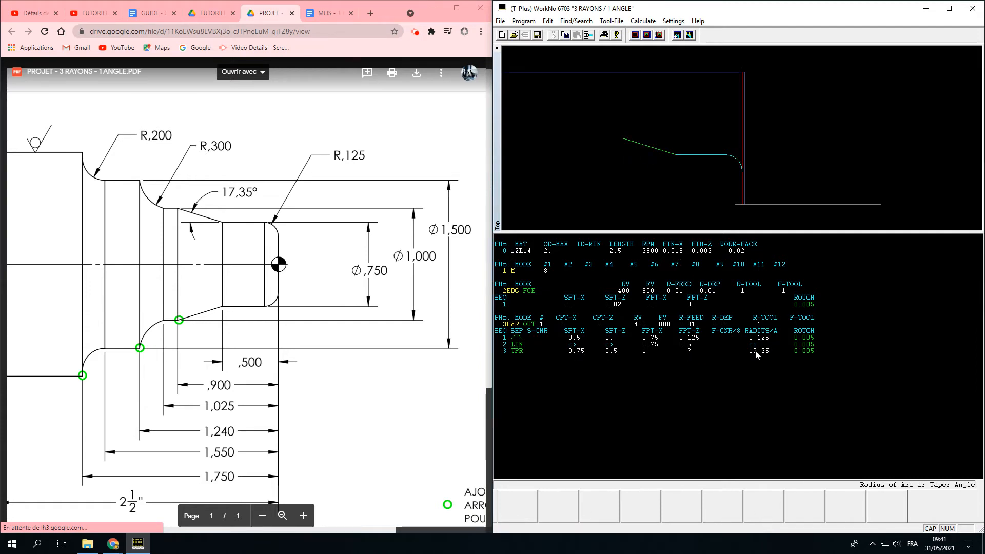
{"action": "key", "text": "Return"}
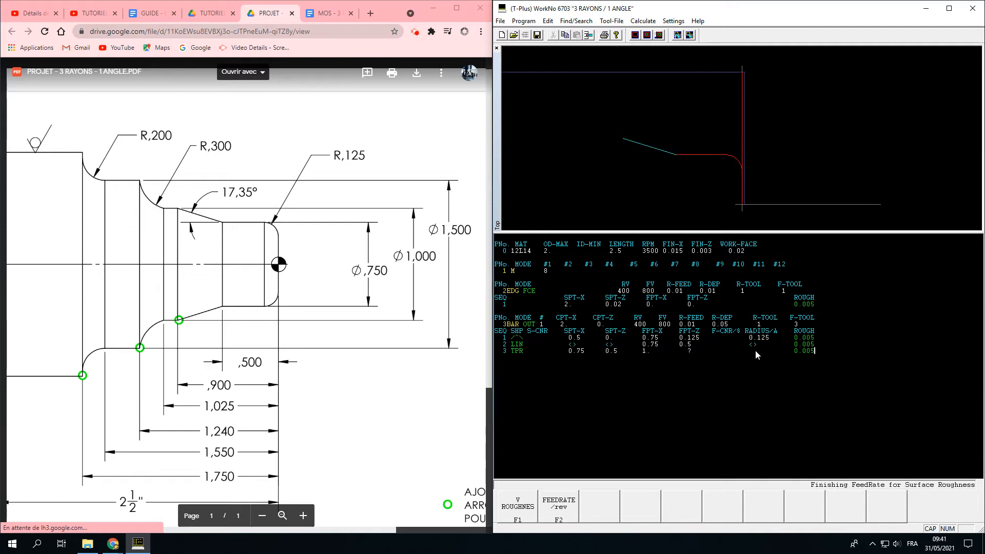
{"action": "left_click", "coordinate": [690, 351]}
{"action": "type", "text": "0"}
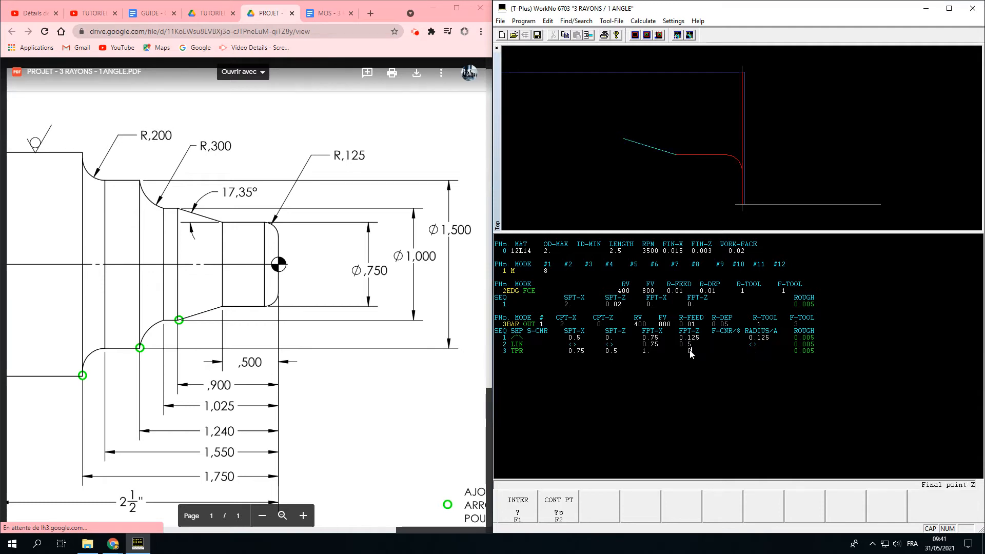
{"action": "type", "text": ".9"}
{"action": "key", "text": "Return"}
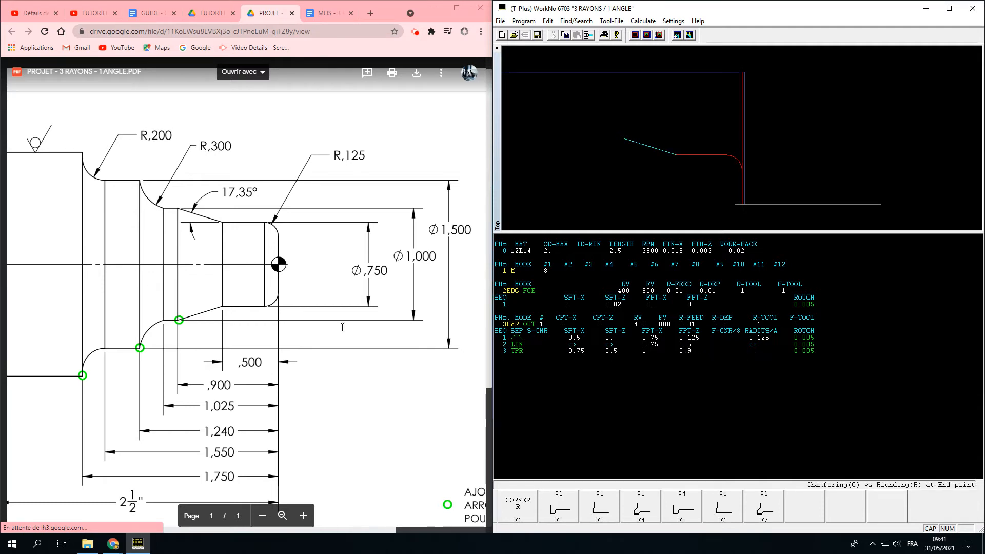
{"action": "left_click", "coordinate": [816, 353]}
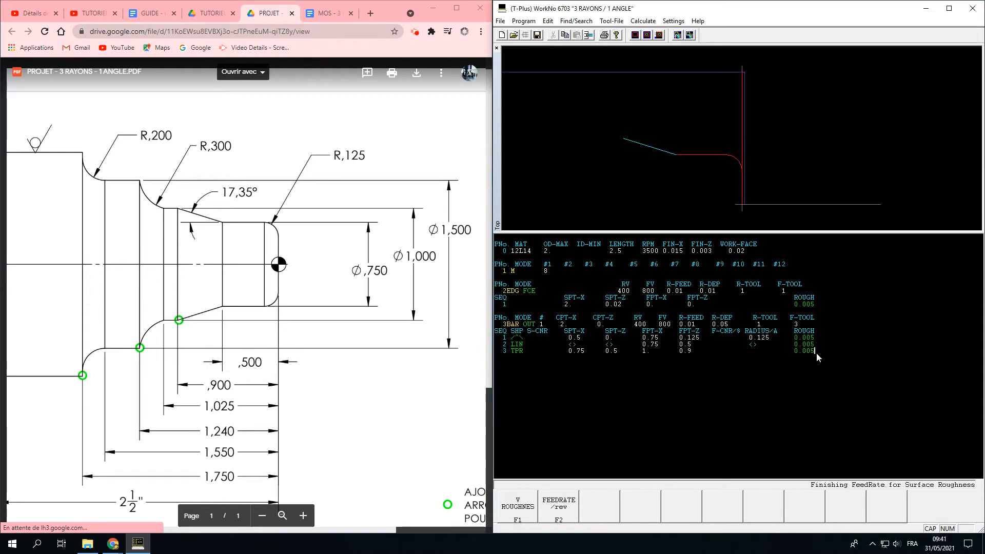
{"action": "key", "text": "Return"}
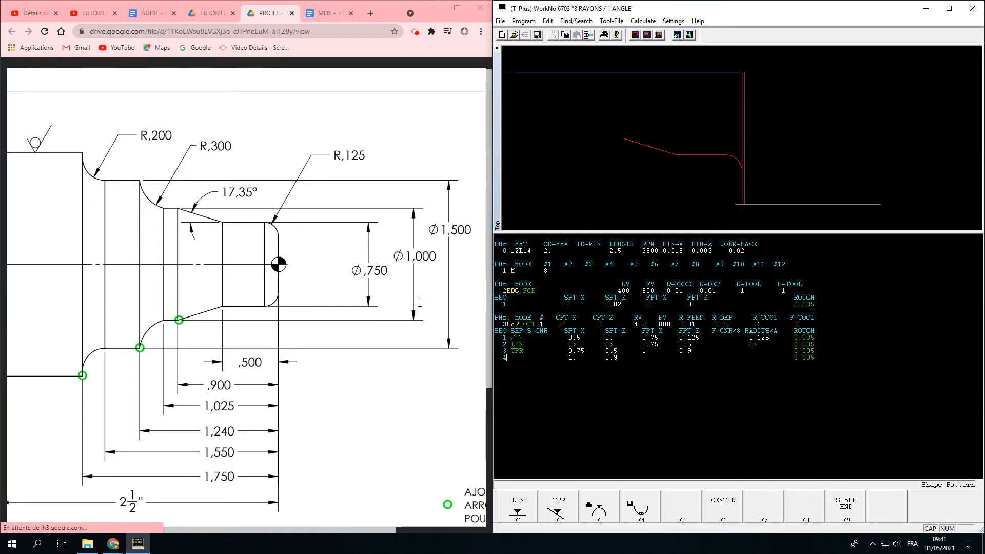
Program sequence 4 as a line to final point X 1, Z 1.025, without corners and with finishing feed rate 0.005.
{"action": "left_click", "coordinate": [518, 505]}
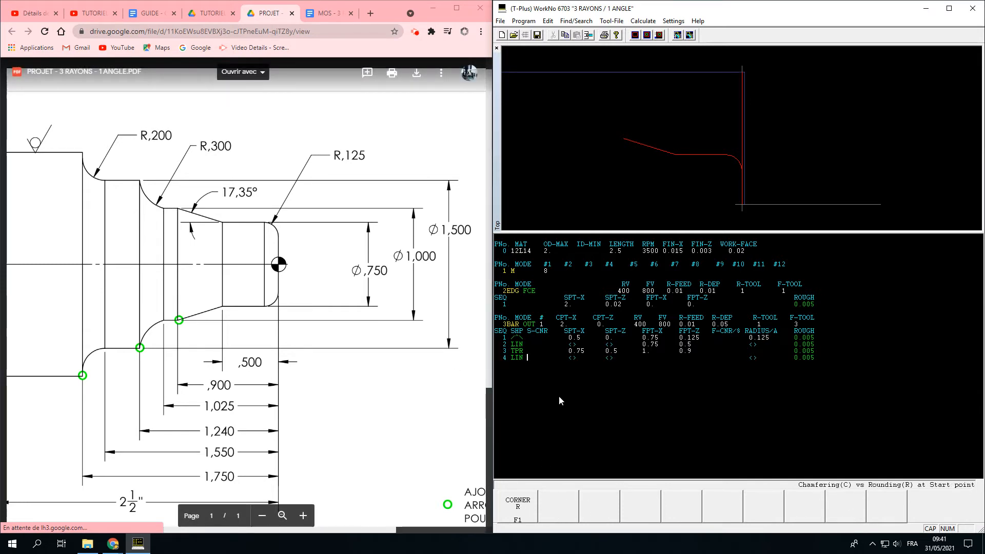
{"action": "key", "text": "Return"}
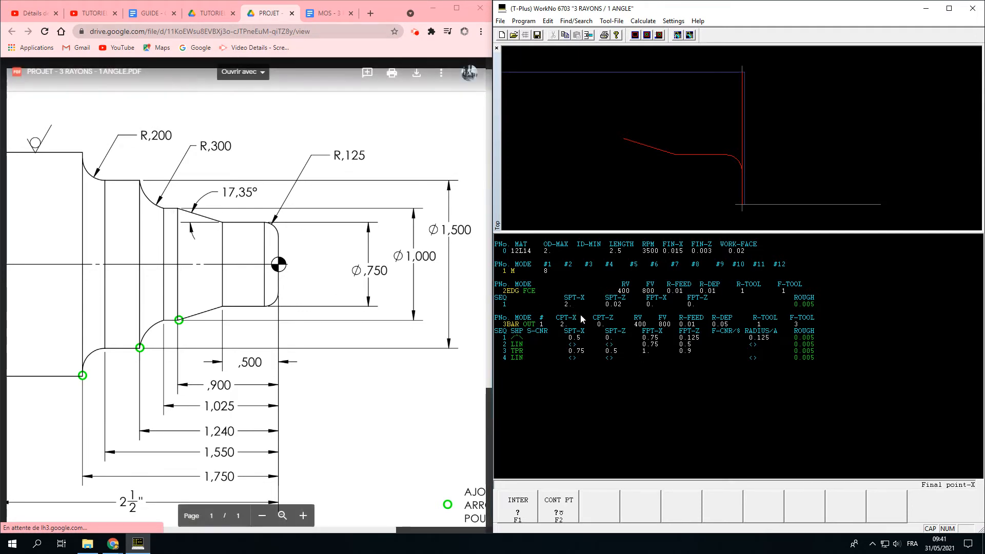
{"action": "type", "text": "1."}
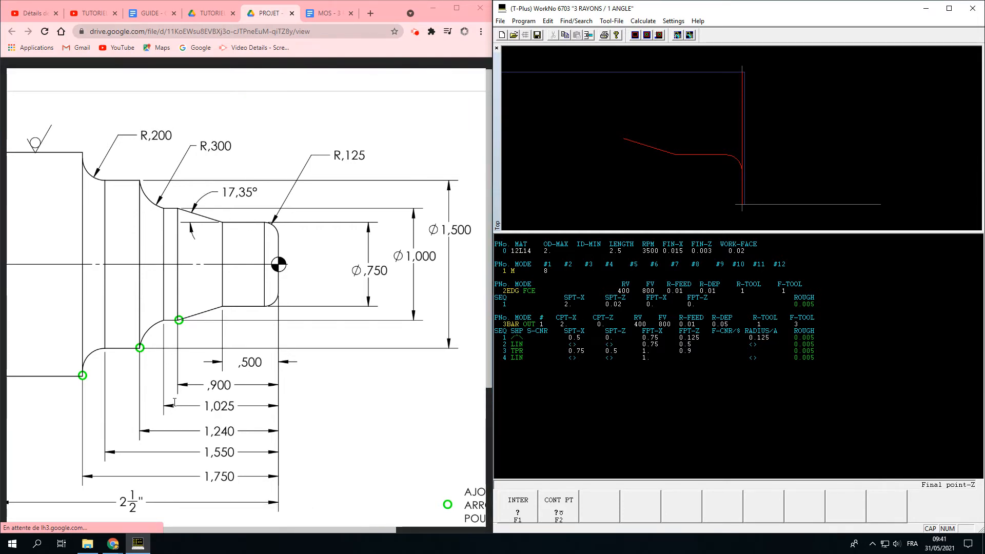
{"action": "type", "text": "1"}
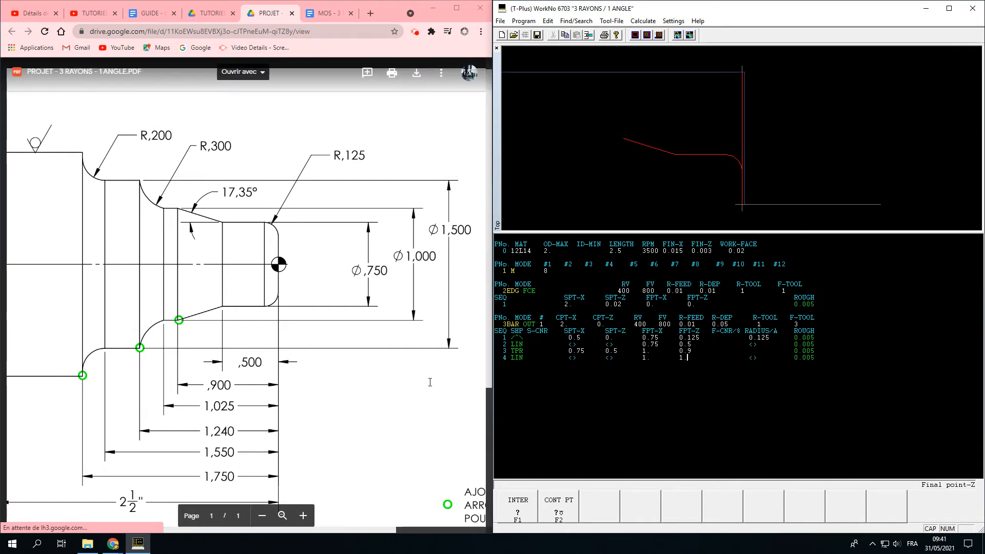
{"action": "type", "text": ".025"}
{"action": "key", "text": "Return"}
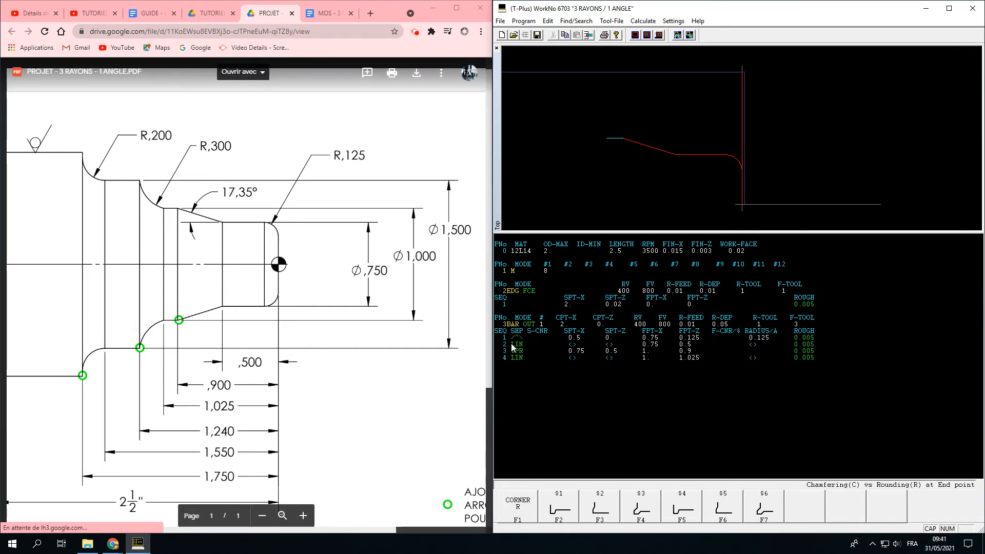
{"action": "key", "text": "Return"}
{"action": "key", "text": "Return"}
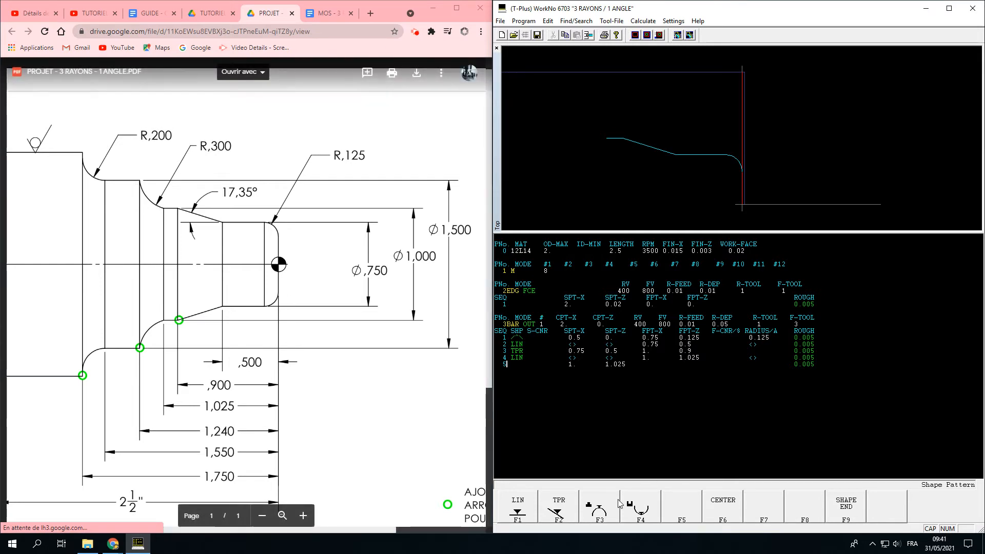
Define sequence 5 as a concave arc from X 1, Z 1.025 to X 1.5, Z 1.24, without a start corner.
{"action": "left_click", "coordinate": [641, 509]}
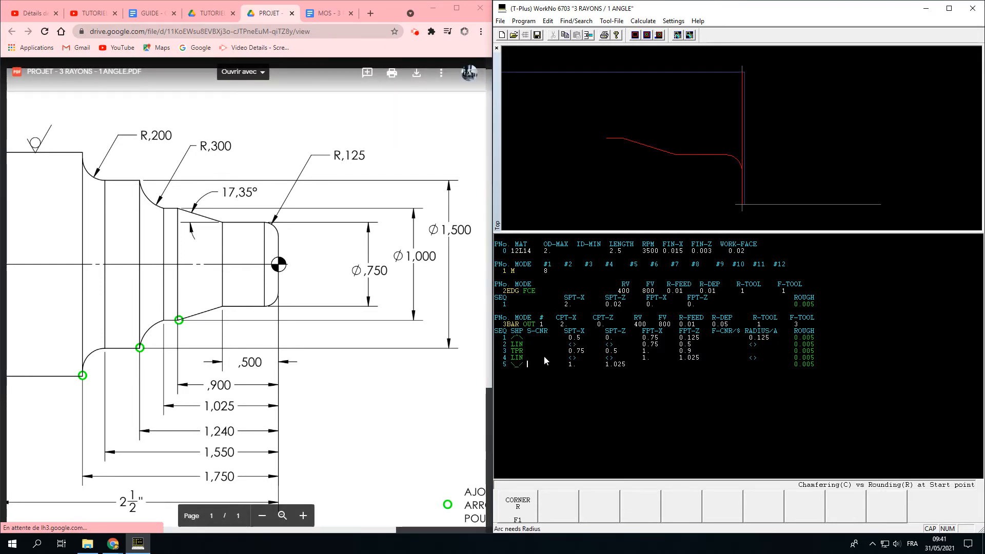
{"action": "key", "text": "Return"}
{"action": "key", "text": "Return"}
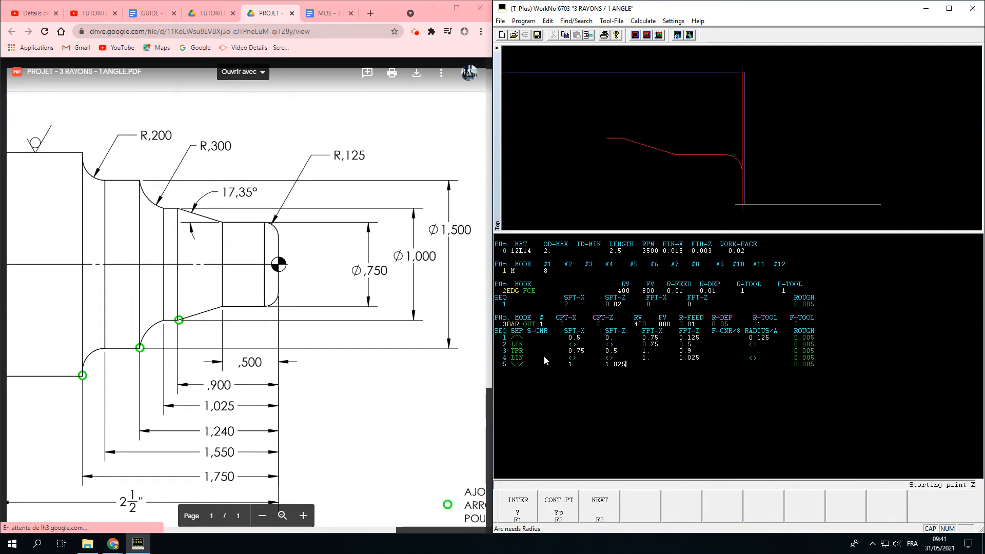
{"action": "key", "text": "Return"}
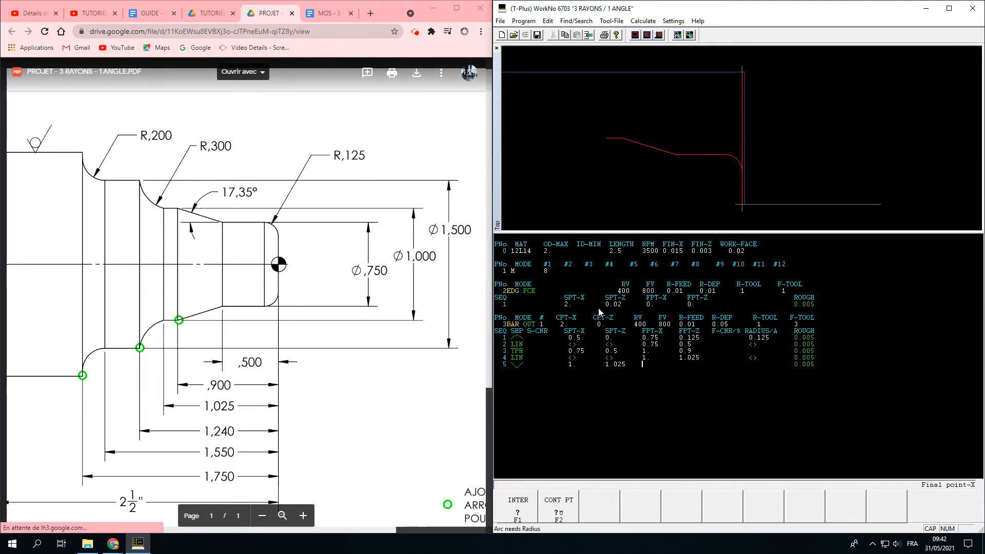
{"action": "type", "text": "1.56"}
{"action": "key", "text": "BackSpace"}
{"action": "type", "text": "1.24"}
{"action": "key", "text": "Return"}
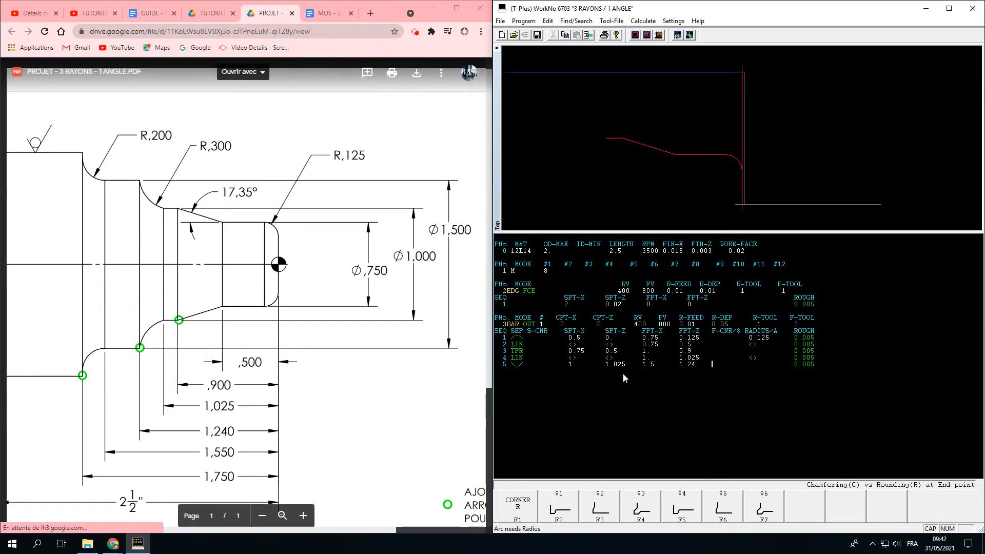
Complete sequence 5 without an end corner, with arc radius 0.3 and finishing feed rate 0.005.
{"action": "key", "text": "Return"}
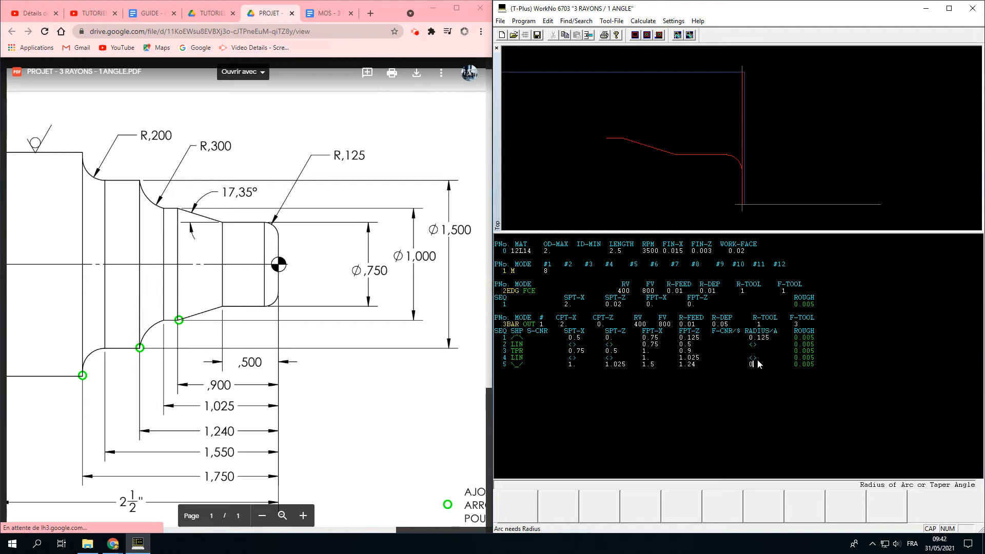
{"action": "type", "text": "0"}
{"action": "key", "text": "Return"}
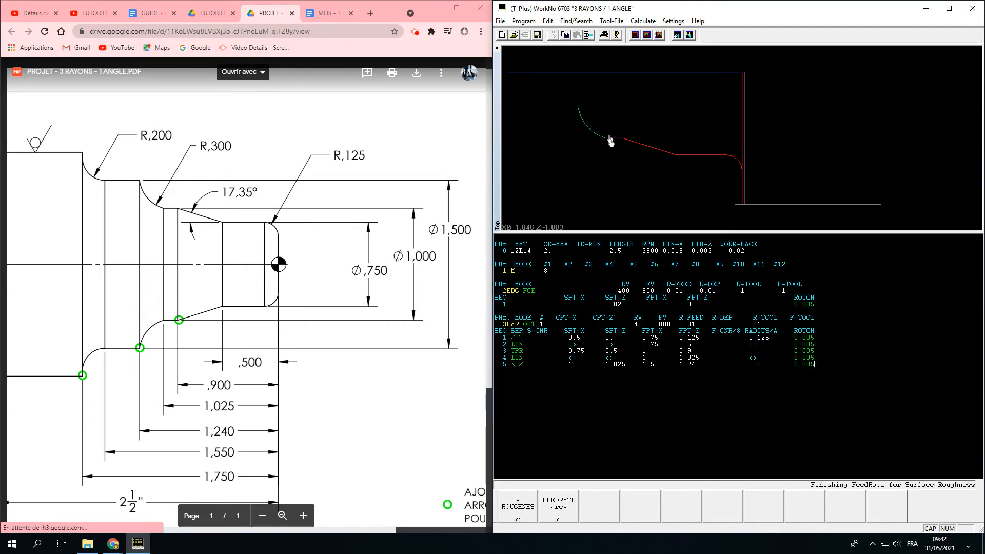
{"action": "key", "text": "Return"}
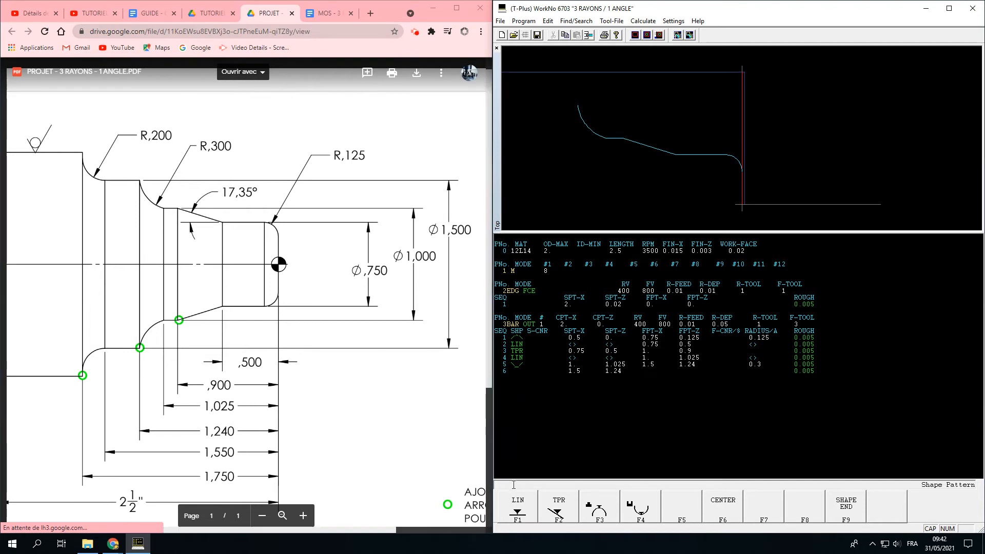
Program sequence 6 as a line to final point X 1.5, Z 1.55, without corners and with finishing feed rate 0.005.
{"action": "left_click", "coordinate": [518, 511]}
{"action": "key", "text": "Return"}
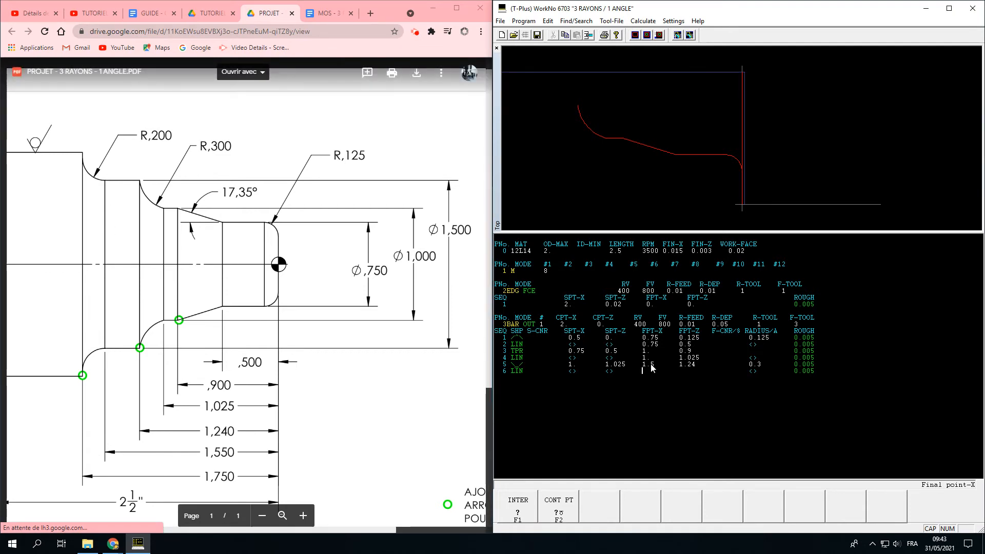
{"action": "type", "text": "1."}
{"action": "key", "text": "Return"}
{"action": "key", "text": "Return"}
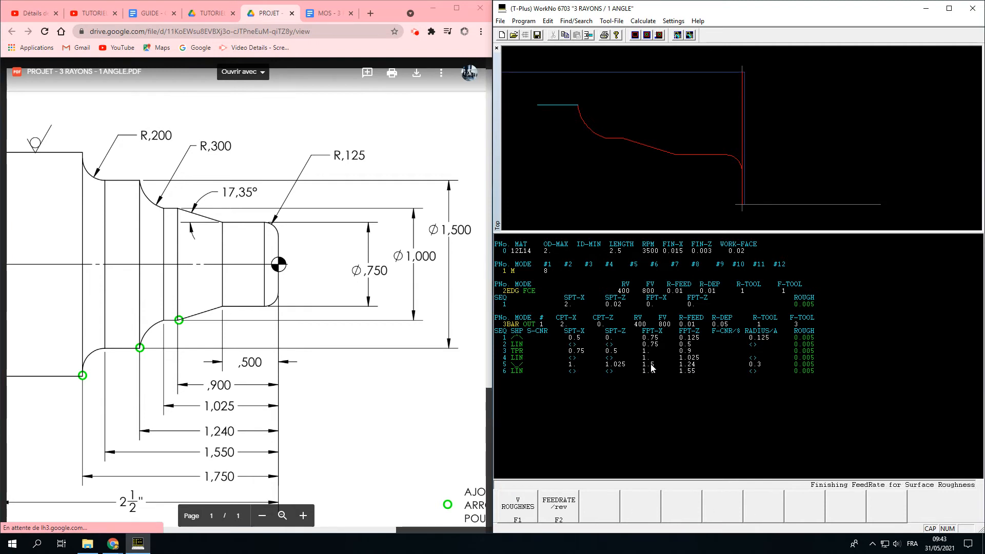
{"action": "key", "text": "Return"}
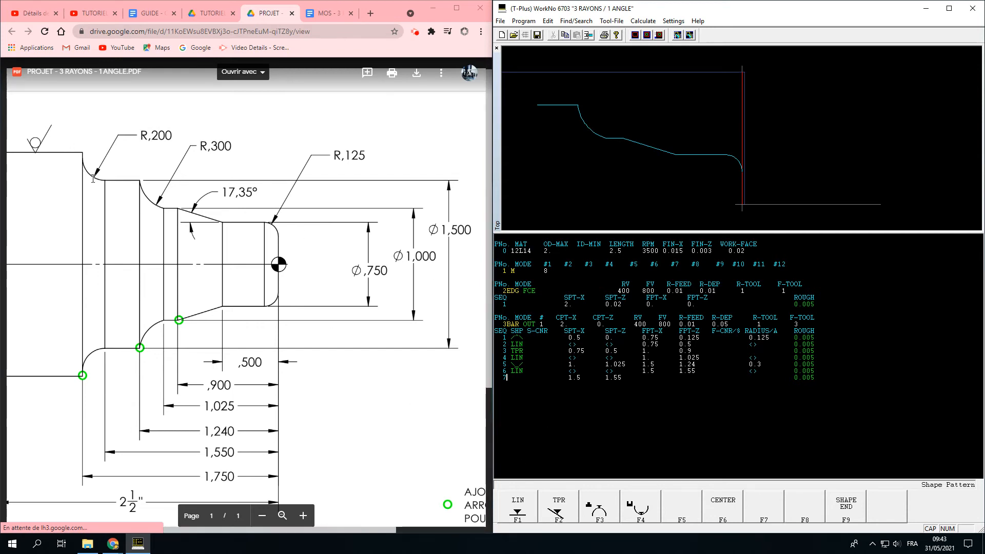
Begin sequence 7 as a concave arc starting at X 1.5, Z 1.55, without a start corner.
{"action": "left_click", "coordinate": [641, 510]}
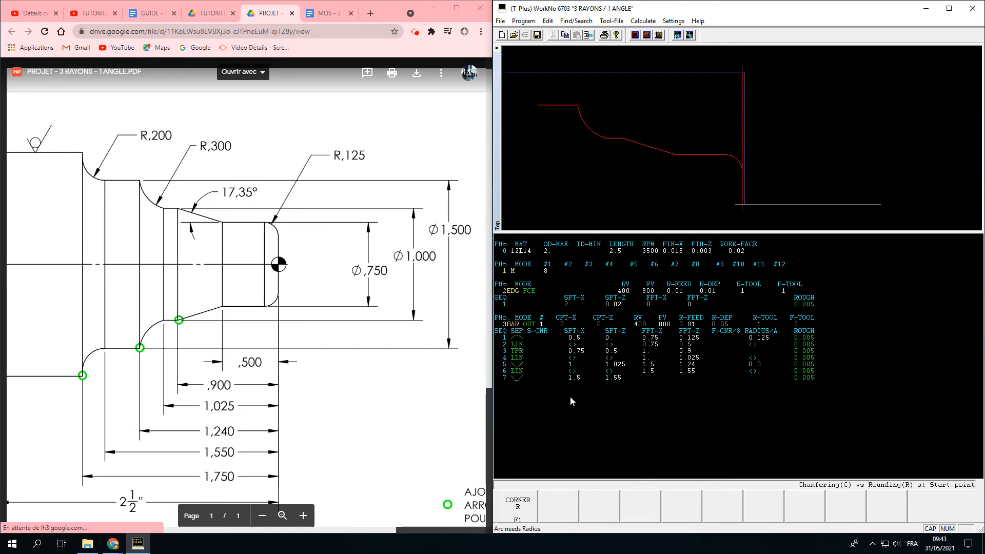
{"action": "key", "text": "Return"}
{"action": "key", "text": "Return"}
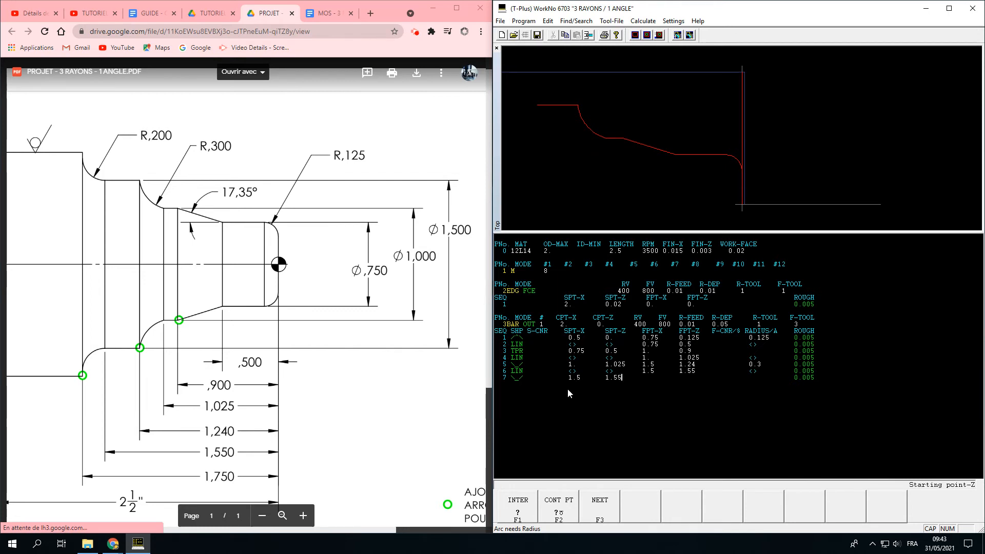
{"action": "key", "text": "Return"}
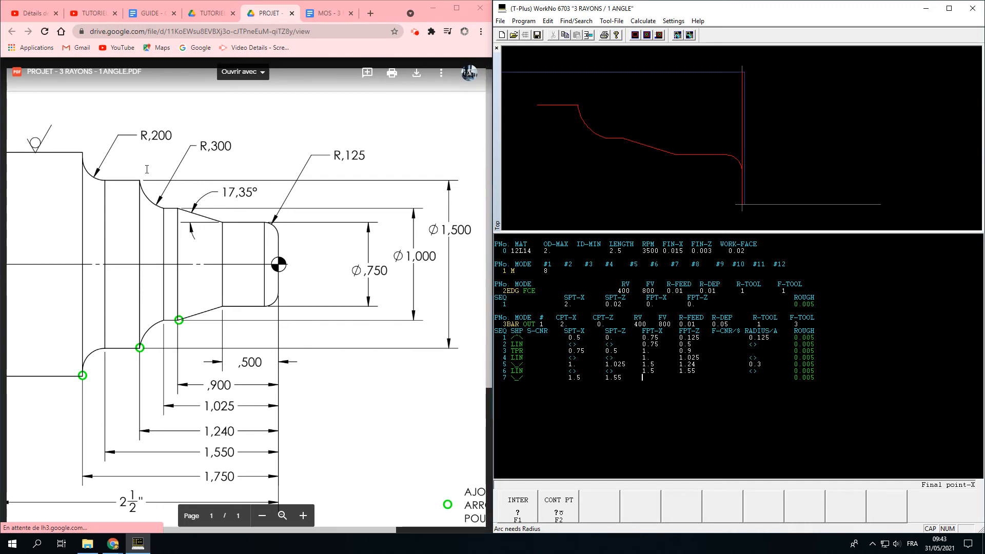
Examine the R,200 arc on the part drawing to work out its end diameter and its position along Z.
{"action": "scroll", "coordinate": [354, 529], "scroll_direction": "left", "scroll_amount": 4}
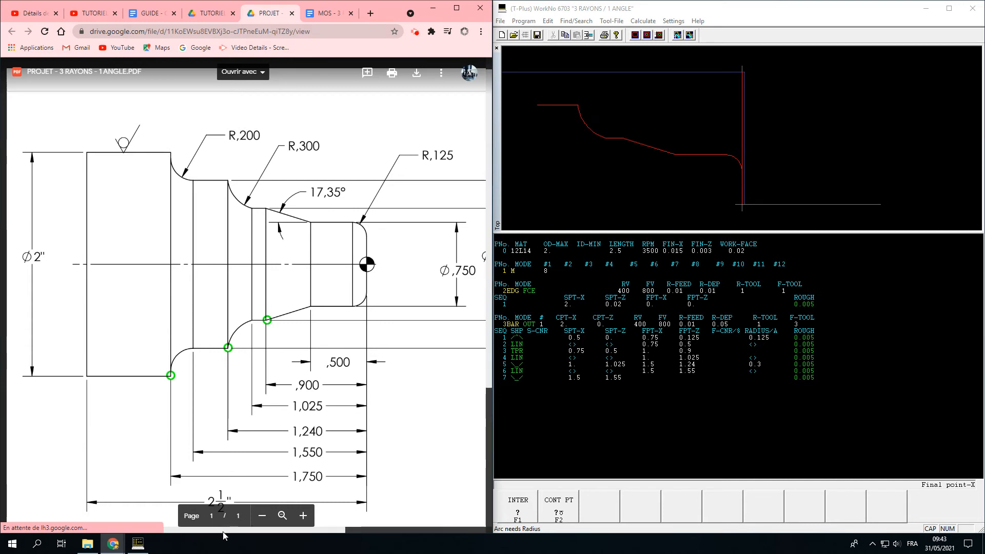
{"action": "scroll", "coordinate": [266, 528], "scroll_direction": "right", "scroll_amount": 3}
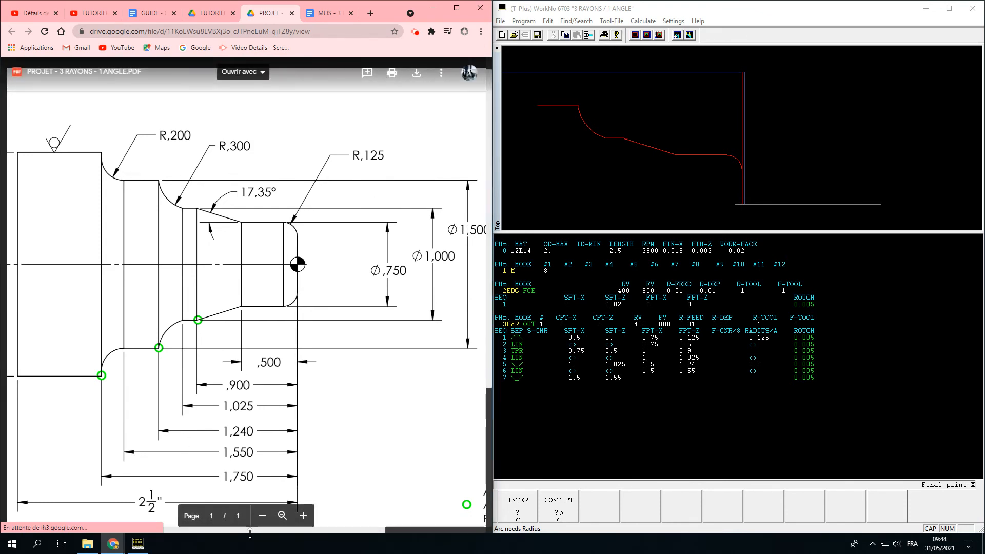
{"action": "mouse_move", "coordinate": [325, 530]}
{"action": "left_mouse_down"}
{"action": "mouse_move", "coordinate": [274, 525]}
{"action": "mouse_move", "coordinate": [380, 534]}
{"action": "left_mouse_up"}
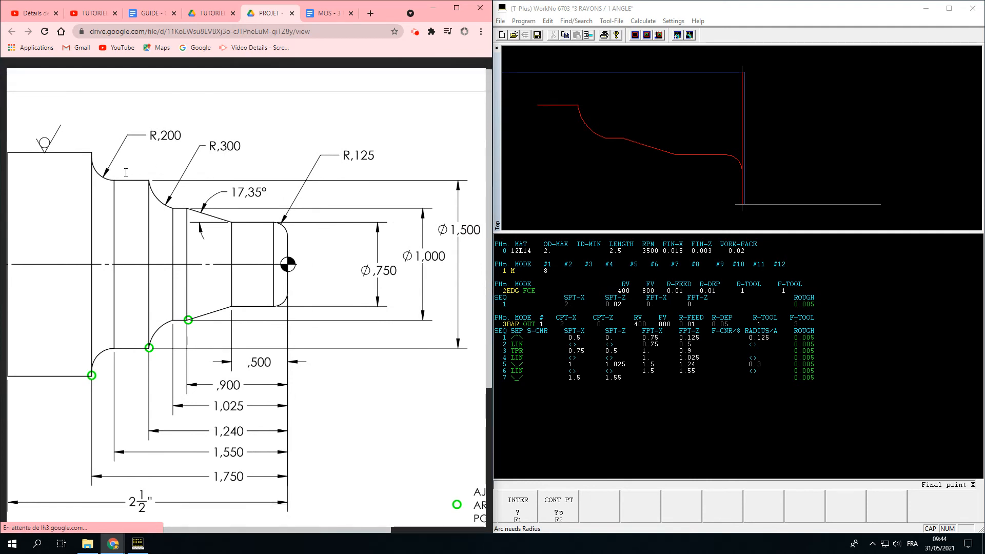
{"action": "mouse_move", "coordinate": [347, 536]}
{"action": "left_mouse_down"}
{"action": "mouse_move", "coordinate": [323, 537]}
{"action": "mouse_move", "coordinate": [333, 541]}
{"action": "left_mouse_up"}
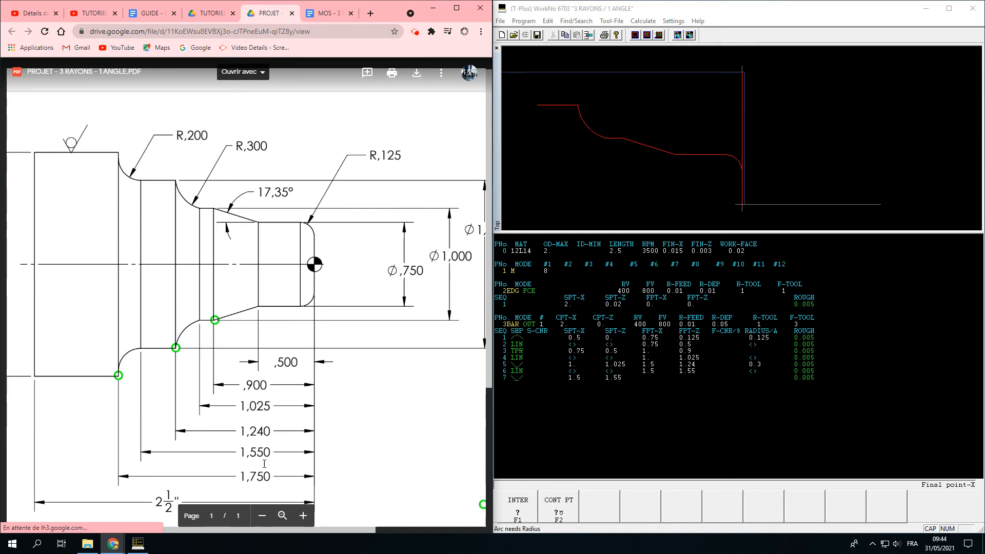
{"action": "left_click", "coordinate": [303, 517]}
{"action": "left_click", "coordinate": [302, 517]}
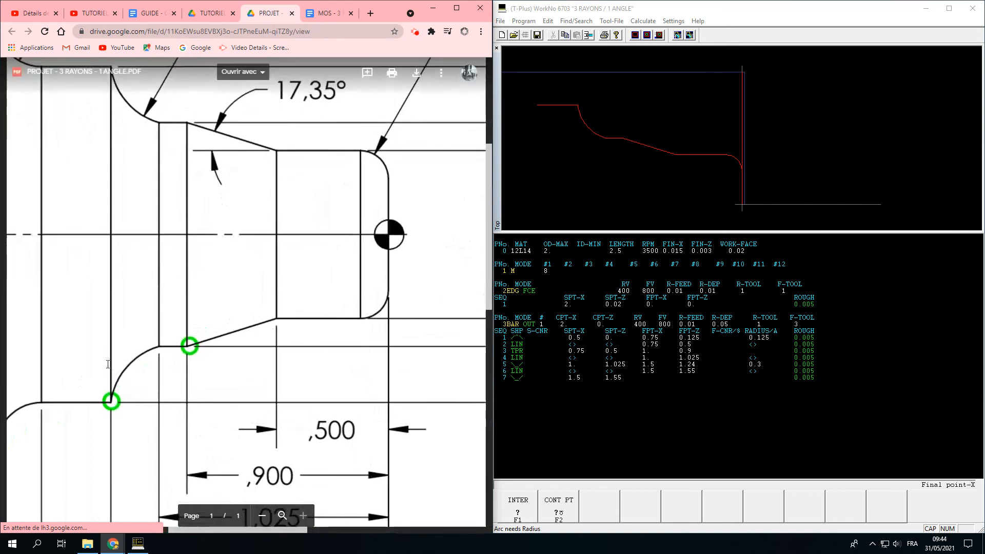
{"action": "scroll", "coordinate": [108, 364], "scroll_direction": "up", "scroll_amount": 3}
{"action": "scroll", "coordinate": [171, 474], "scroll_direction": "left", "scroll_amount": 3}
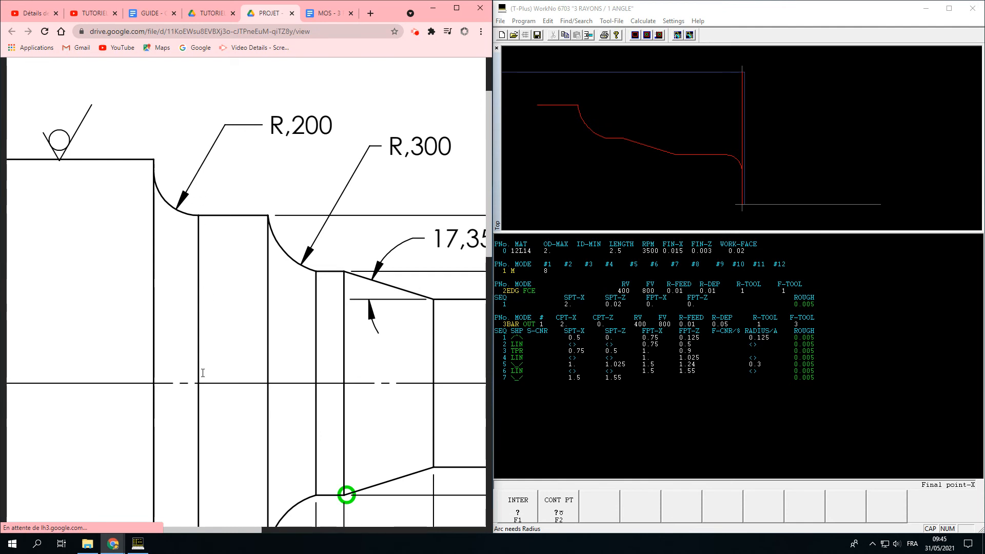
{"action": "scroll", "coordinate": [202, 373], "scroll_direction": "down", "scroll_amount": 7}
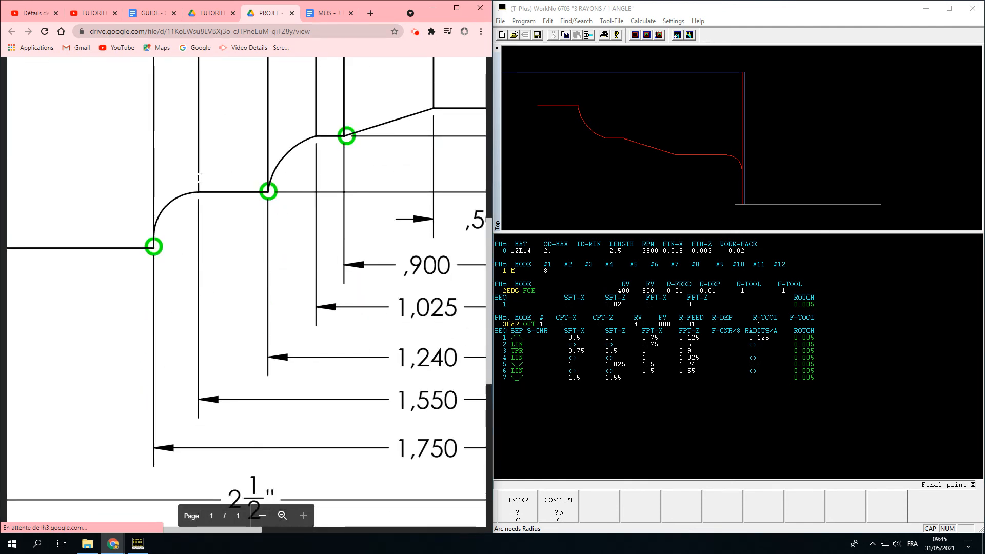
{"action": "scroll", "coordinate": [198, 233], "scroll_direction": "up", "scroll_amount": 4}
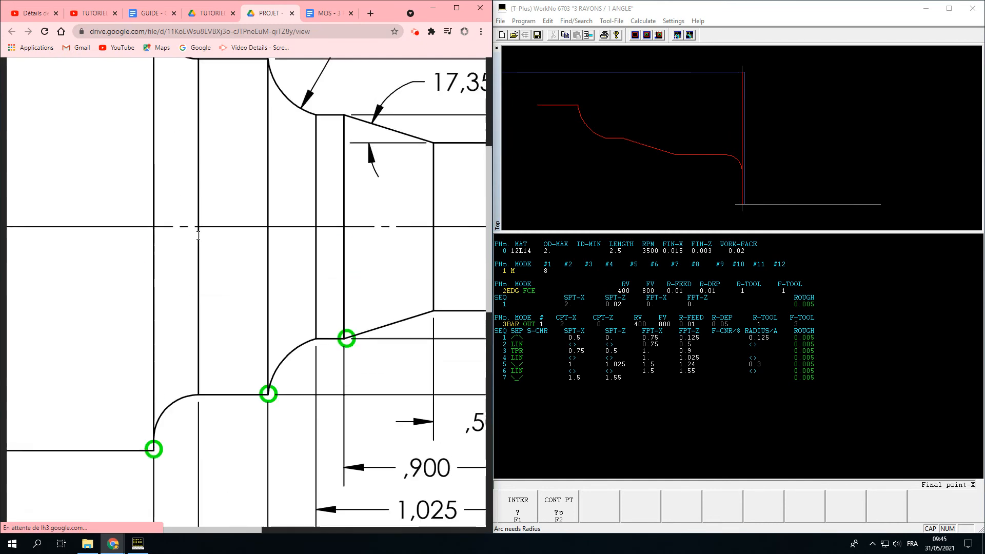
{"action": "scroll", "coordinate": [198, 234], "scroll_direction": "up", "scroll_amount": 3}
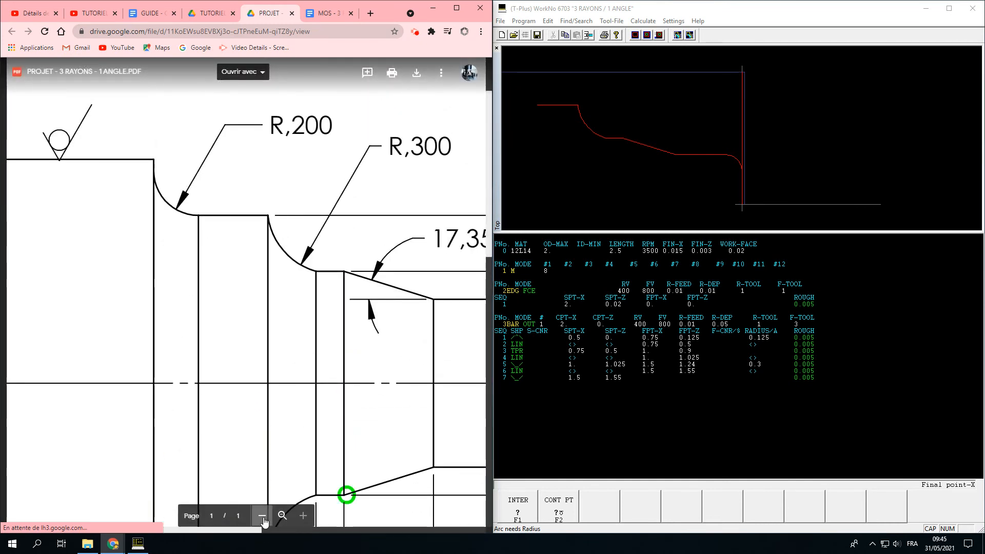
{"action": "left_click", "coordinate": [262, 515]}
{"action": "left_click", "coordinate": [262, 515]}
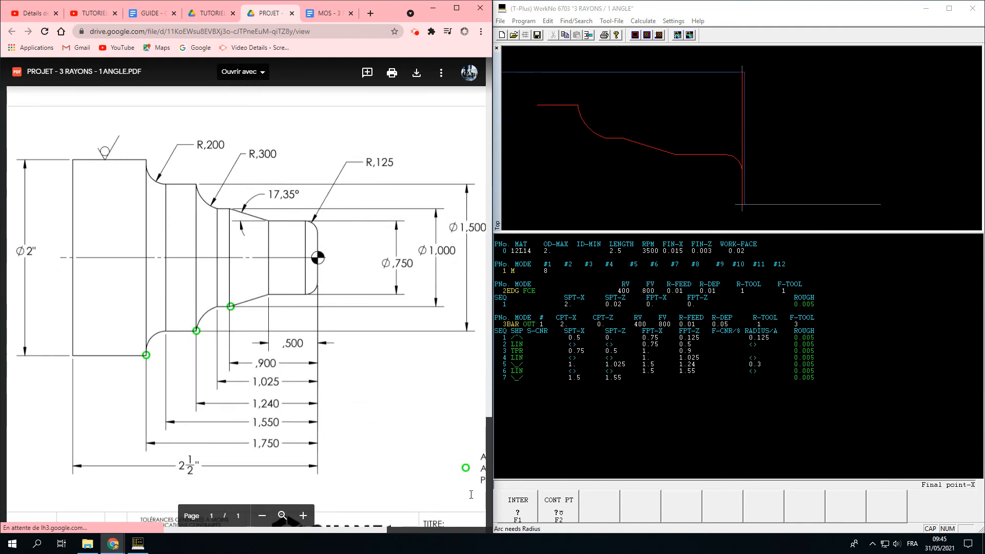
Set sequence 7's final point to X 1.9, Z 1.75, without an end corner, and its arc radius to 0.2.
{"action": "left_click", "coordinate": [643, 374]}
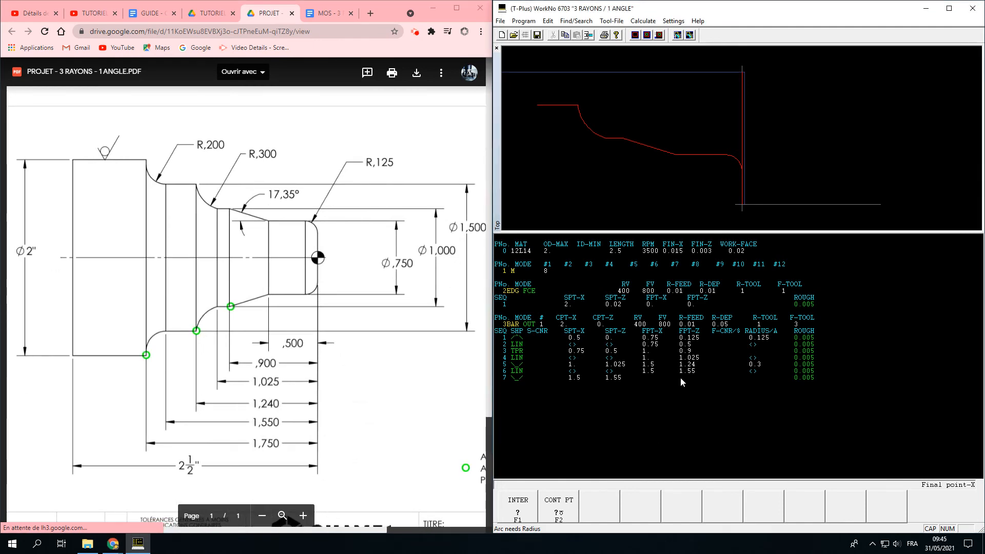
{"action": "type", "text": "1.9"}
{"action": "type", "text": "1.75"}
{"action": "key", "text": "Return"}
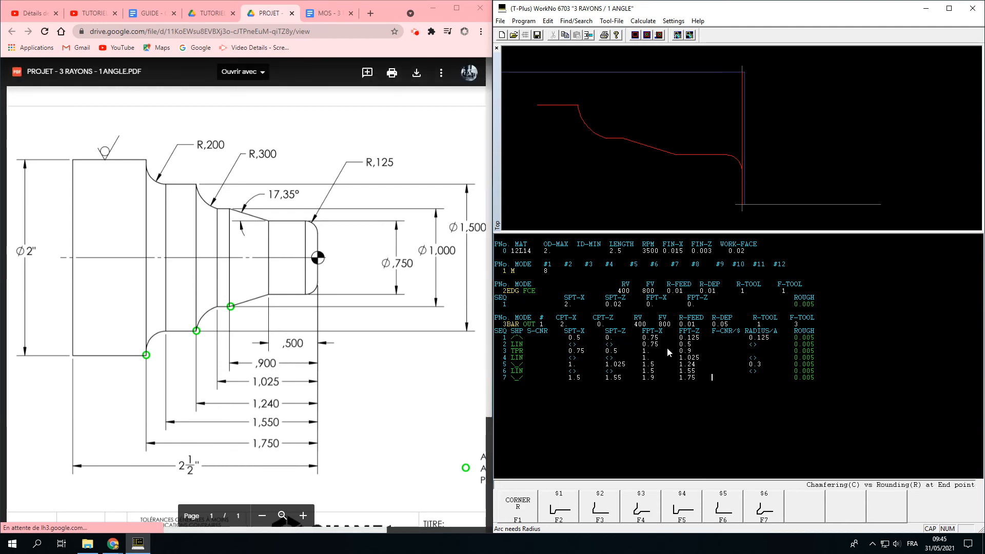
{"action": "key", "text": "Return"}
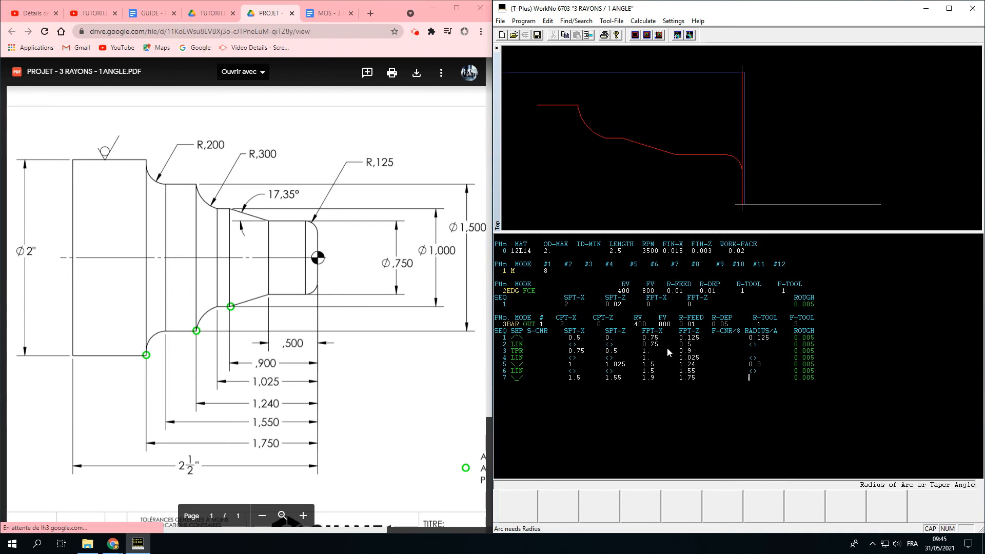
{"action": "type", "text": "0.2"}
{"action": "key", "text": "Return"}
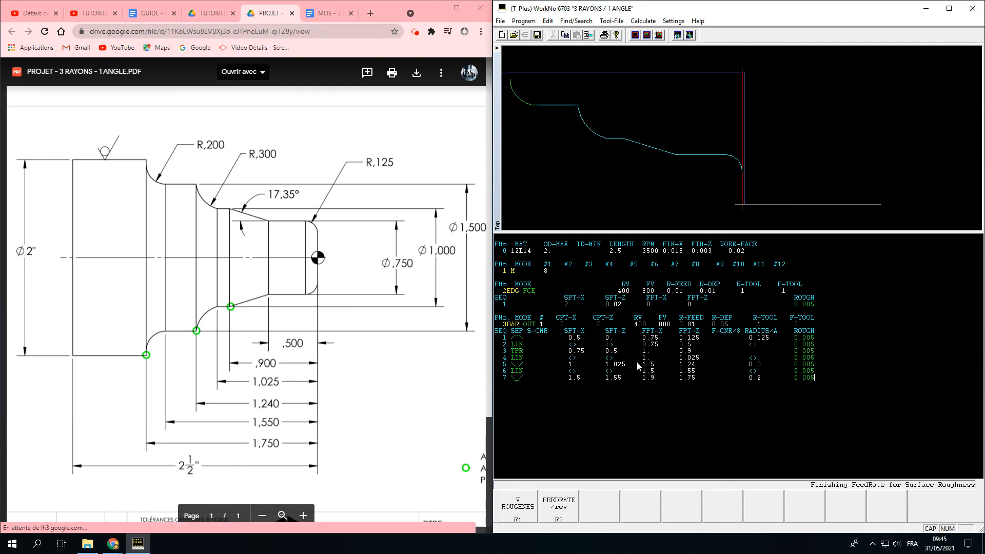
Re-enter 1.9 as the final point X of sequence 7 and return to its finishing feed rate.
{"action": "key", "text": "Return"}
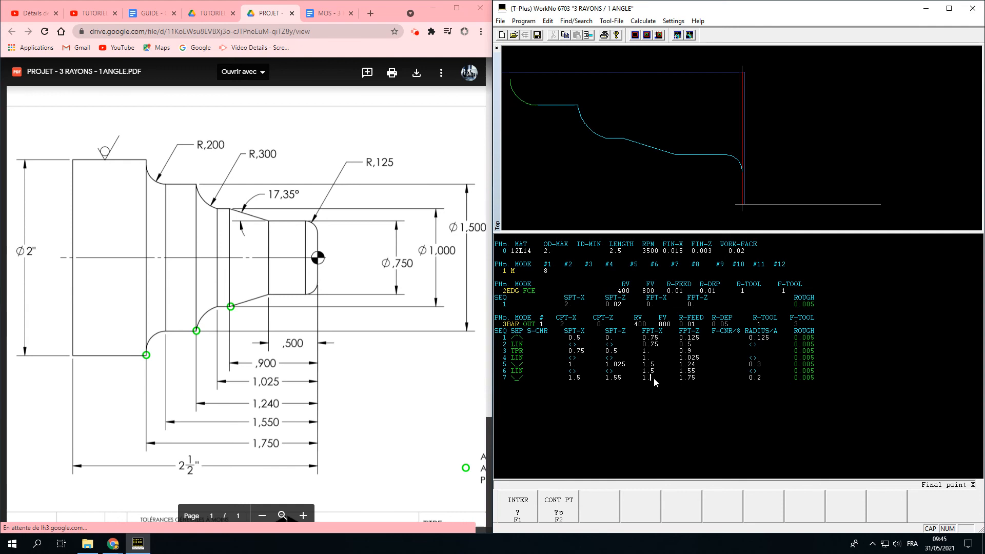
{"action": "key", "text": "BackSpace"}
{"action": "key", "text": "BackSpace"}
{"action": "key", "text": "Return"}
{"action": "type", "text": "9"}
{"action": "key", "text": "Return"}
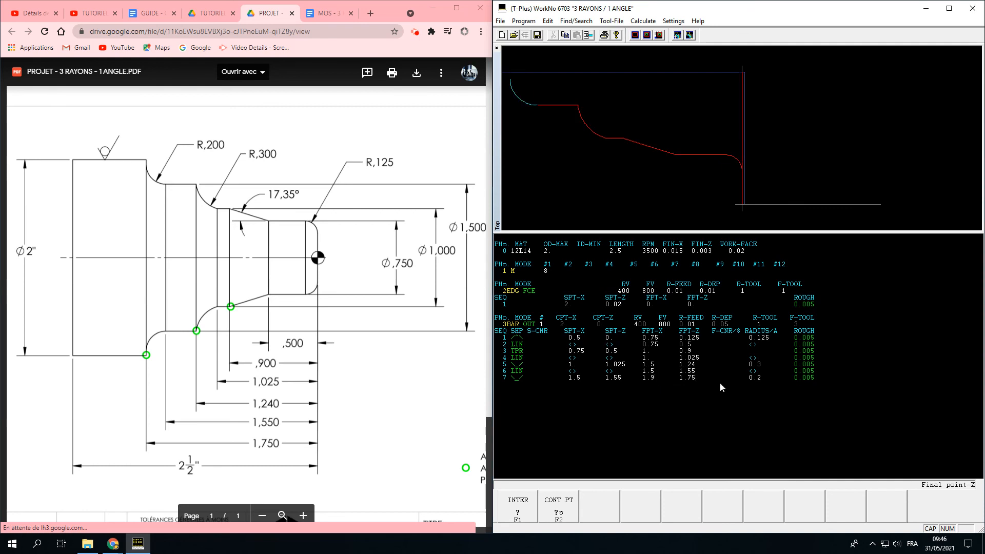
{"action": "key", "text": "Return"}
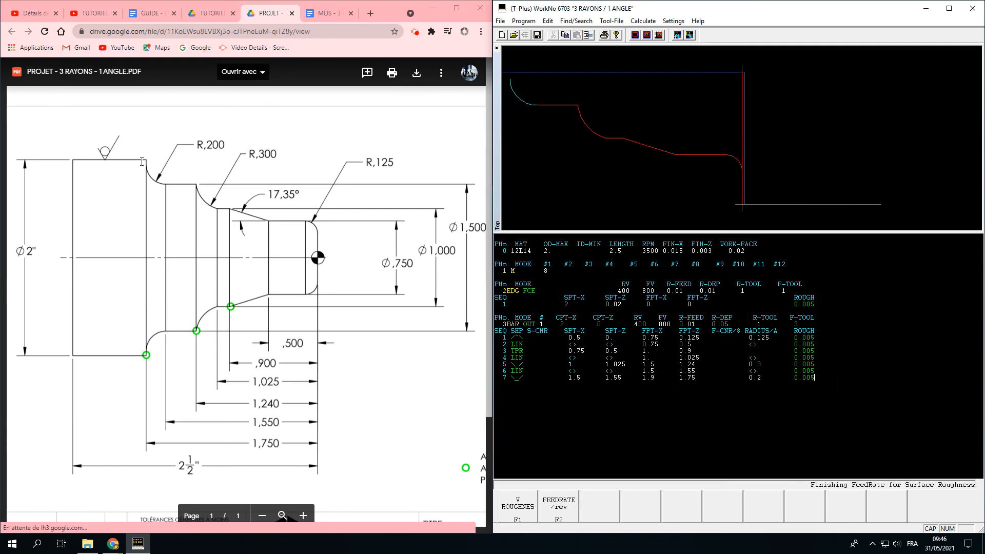
Check the end of the R,200 arc on the drawing and accept finishing feed rate 0.005 for sequence 7.
{"action": "left_click", "coordinate": [303, 515]}
{"action": "left_click", "coordinate": [303, 515]}
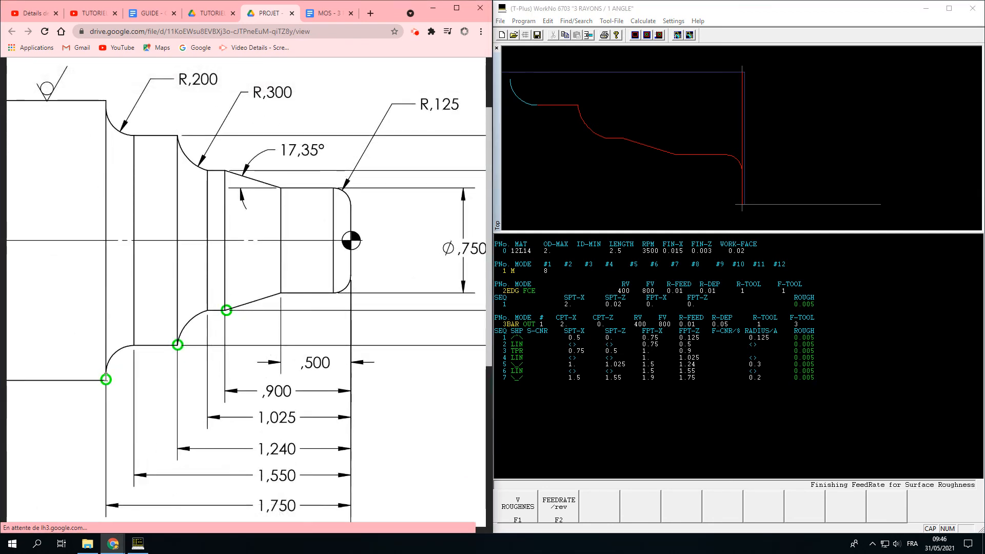
{"action": "scroll", "coordinate": [106, 359], "scroll_direction": "up", "scroll_amount": 1}
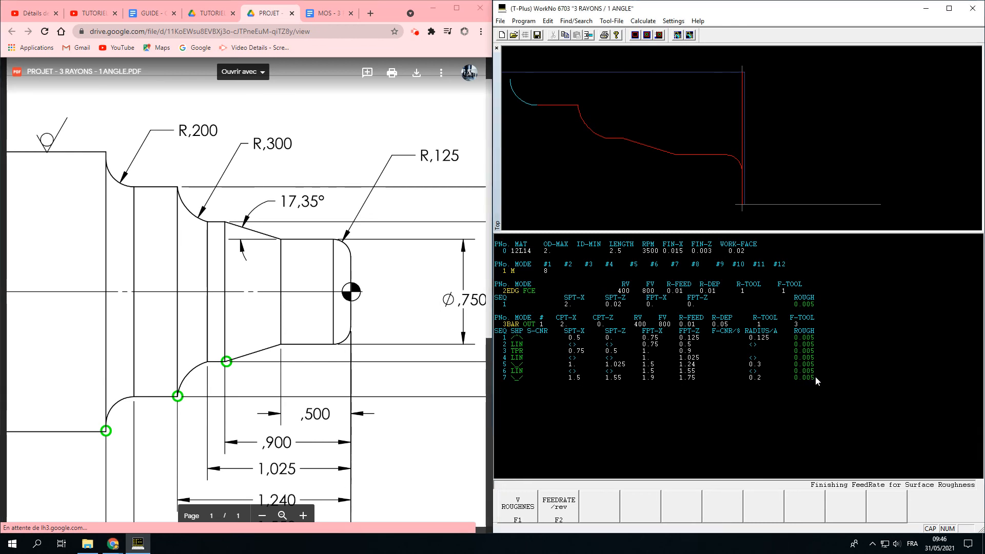
{"action": "key", "text": "Return"}
Add line sequence 8 to the BAR OUT unit without a start corner, with its final point at X 2, Z 1.85.
{"action": "left_click", "coordinate": [530, 507]}
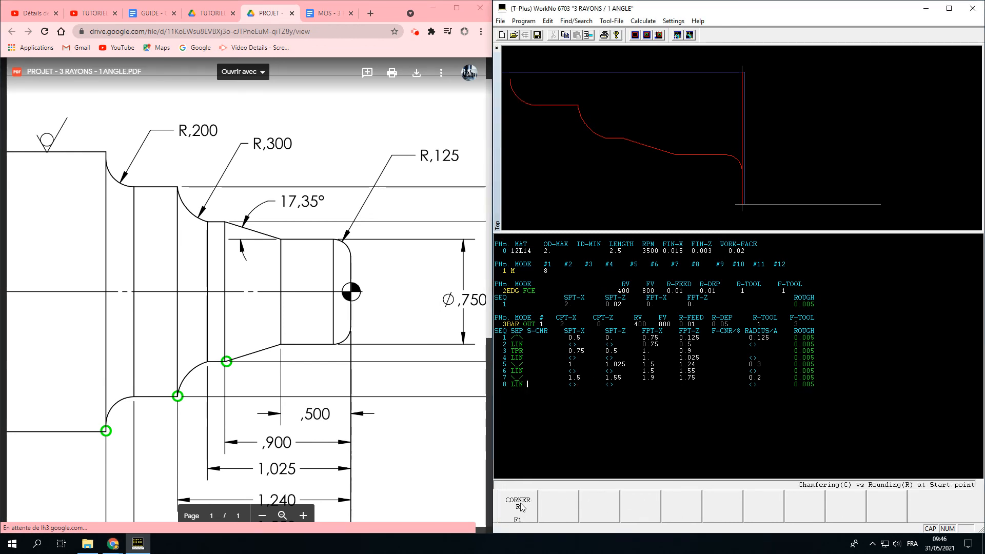
{"action": "key", "text": "Return"}
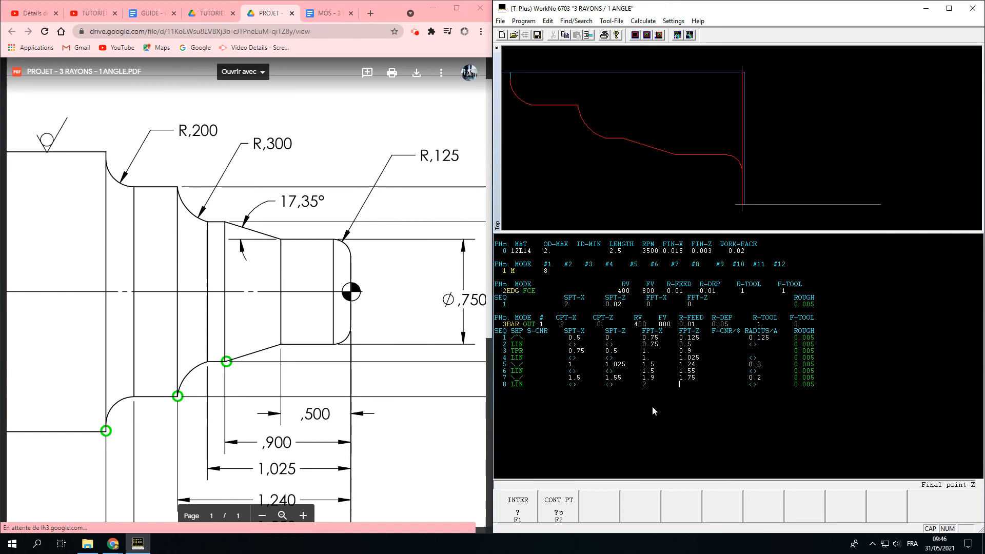
{"action": "scroll", "coordinate": [300, 342], "scroll_direction": "down", "scroll_amount": 2}
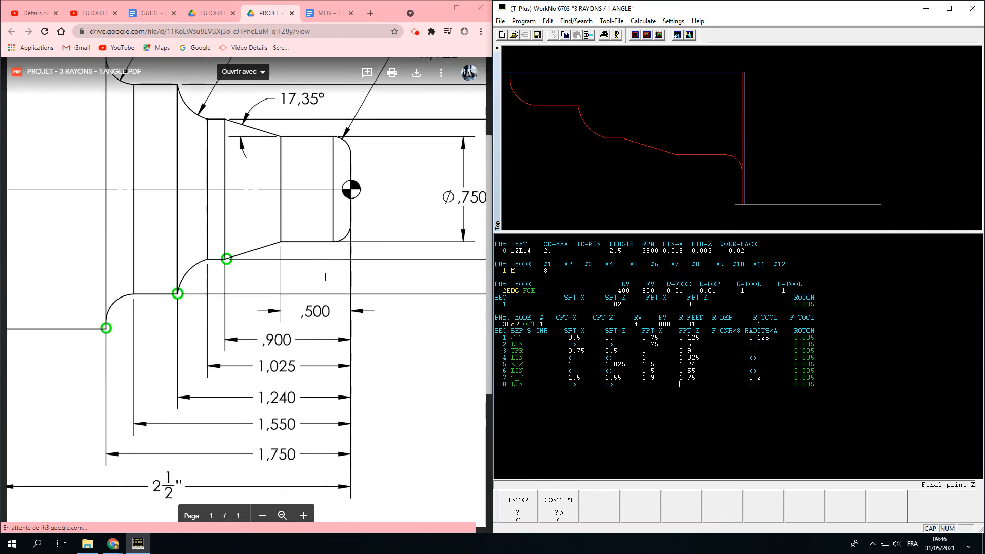
{"action": "scroll", "coordinate": [300, 342], "scroll_direction": "down", "scroll_amount": 1}
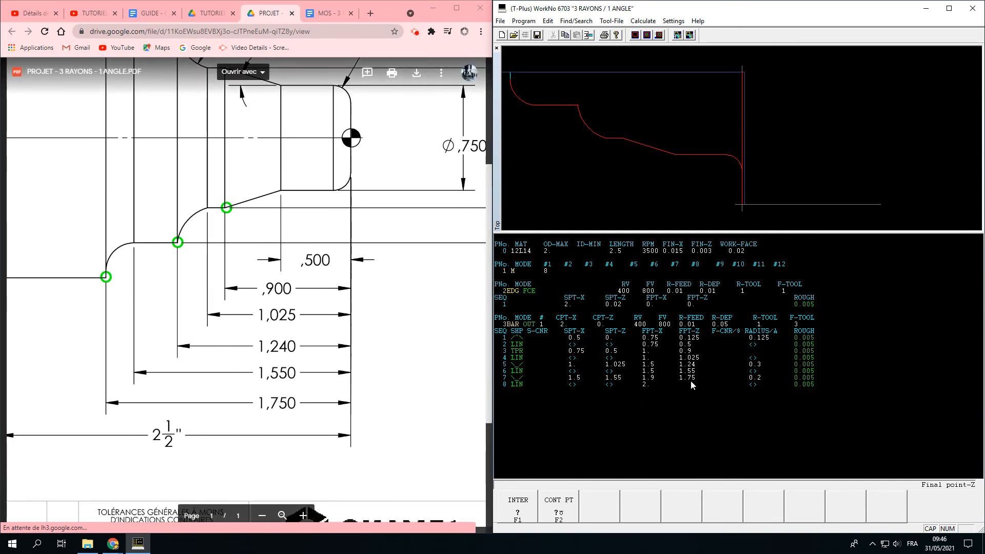
{"action": "type", "text": "1.85"}
{"action": "key", "text": "Return"}
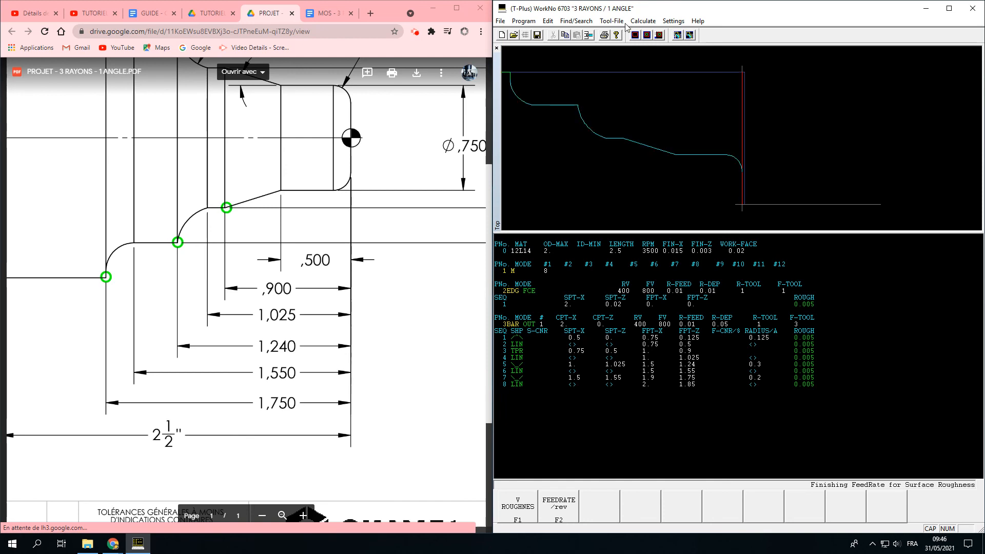
Accept finishing feed rate 0.005 for sequence 8 and end the shape of the BAR OUT unit.
{"action": "right_click", "coordinate": [789, 87]}
{"action": "left_click", "coordinate": [822, 105]}
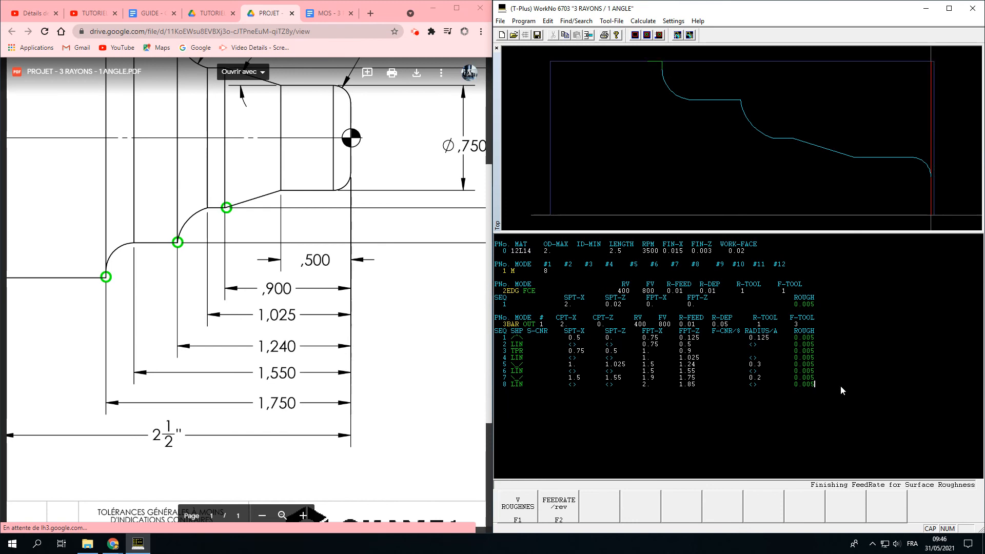
{"action": "key", "text": "Return"}
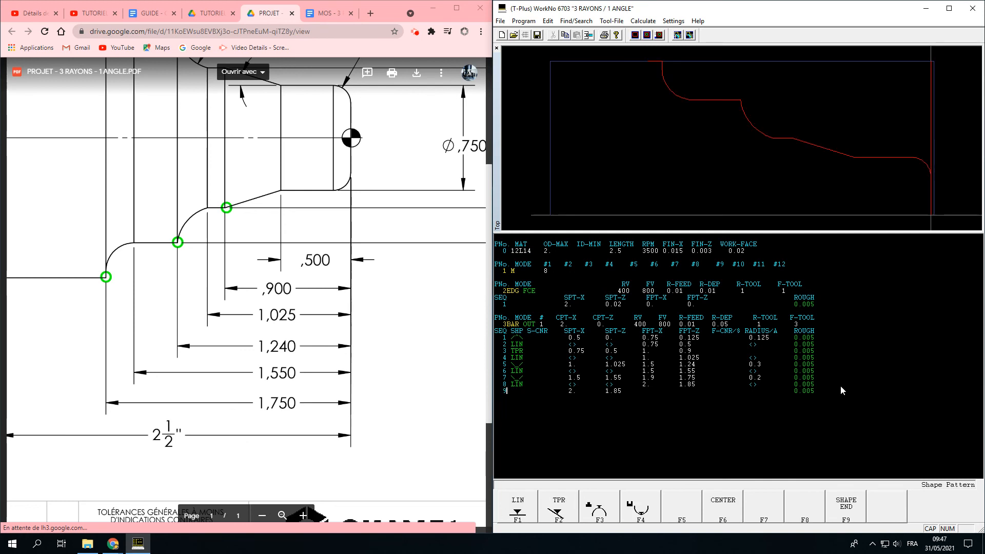
{"action": "left_click", "coordinate": [849, 508]}
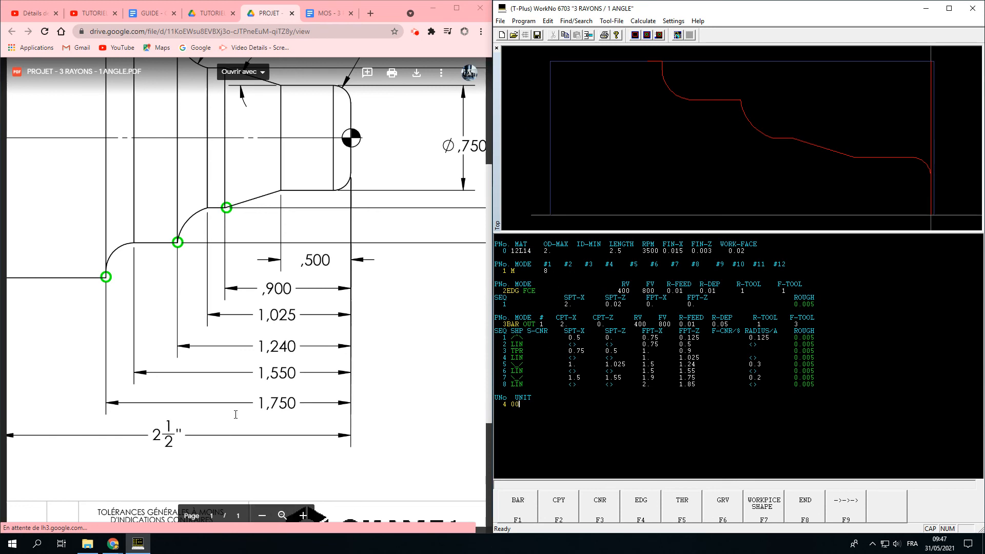
{"action": "left_click", "coordinate": [416, 33]}
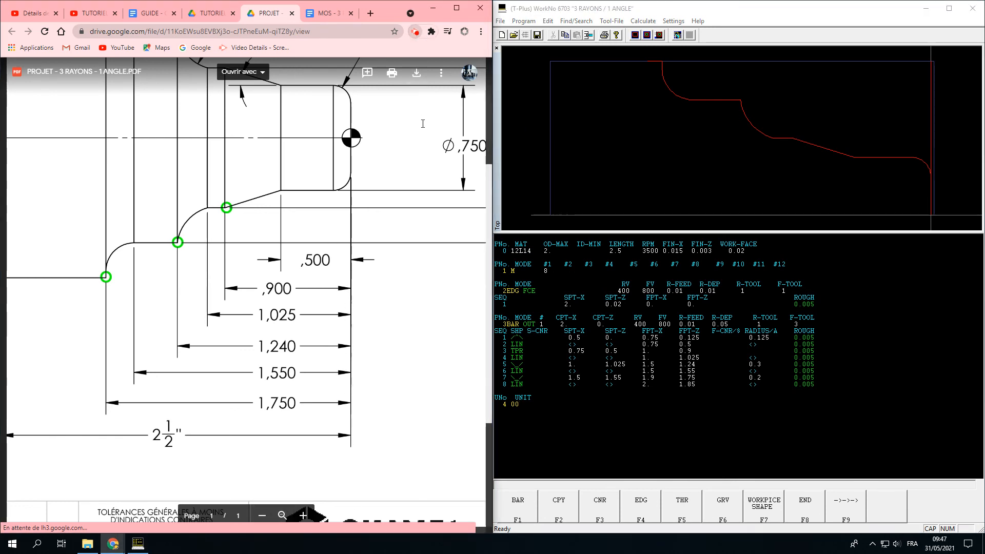